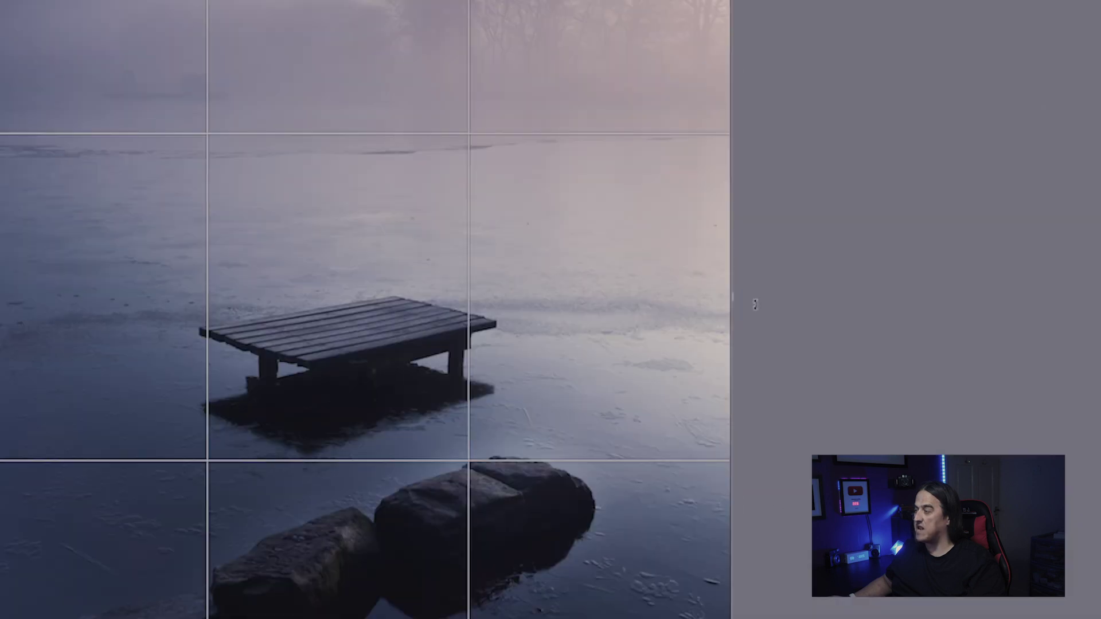
- Rotate the crop of the misty lake photo to an angle of 0.11
{"action": "left_click_drag", "start_coordinate": [751, 291], "coordinate": [752, 292]}
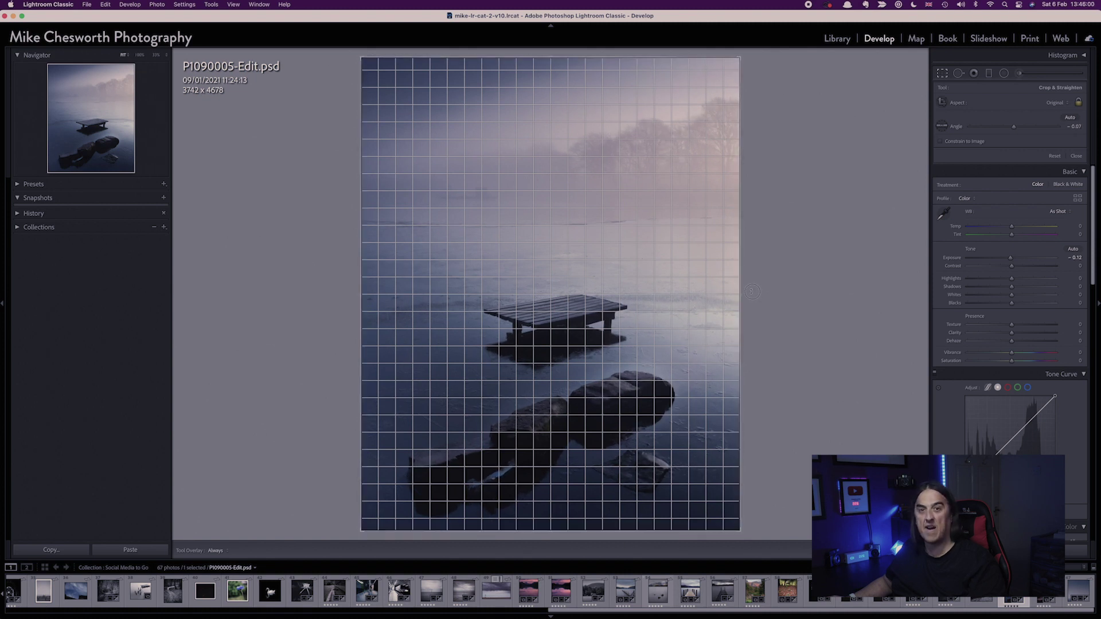
{"action": "left_click_drag", "start_coordinate": [752, 292], "coordinate": [752, 291]}
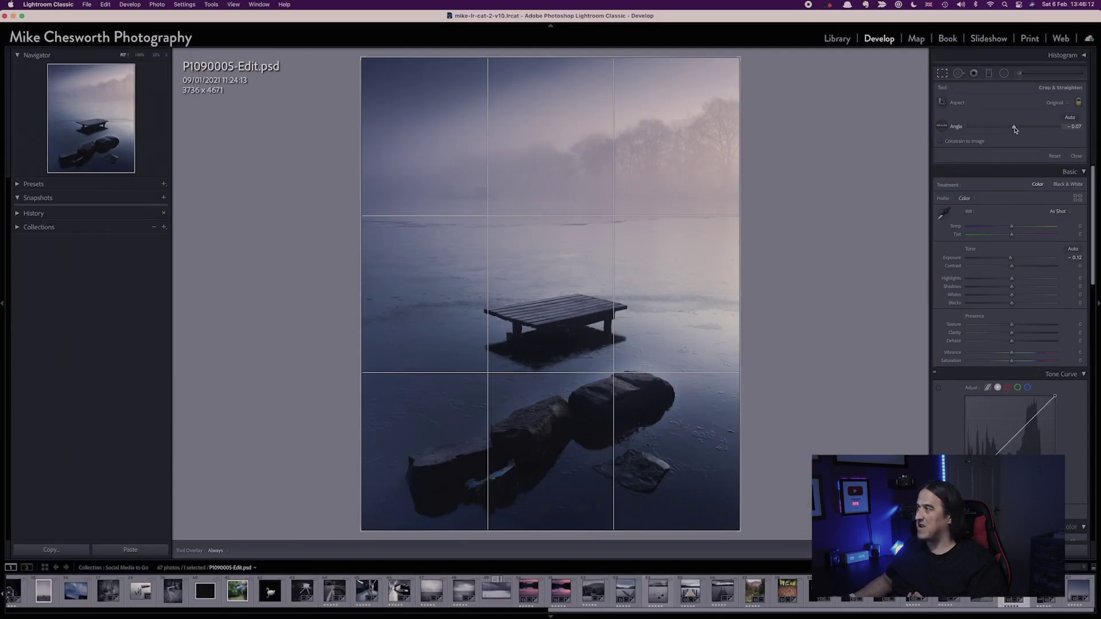
{"action": "left_click_drag", "start_coordinate": [1015, 129], "coordinate": [1014, 130]}
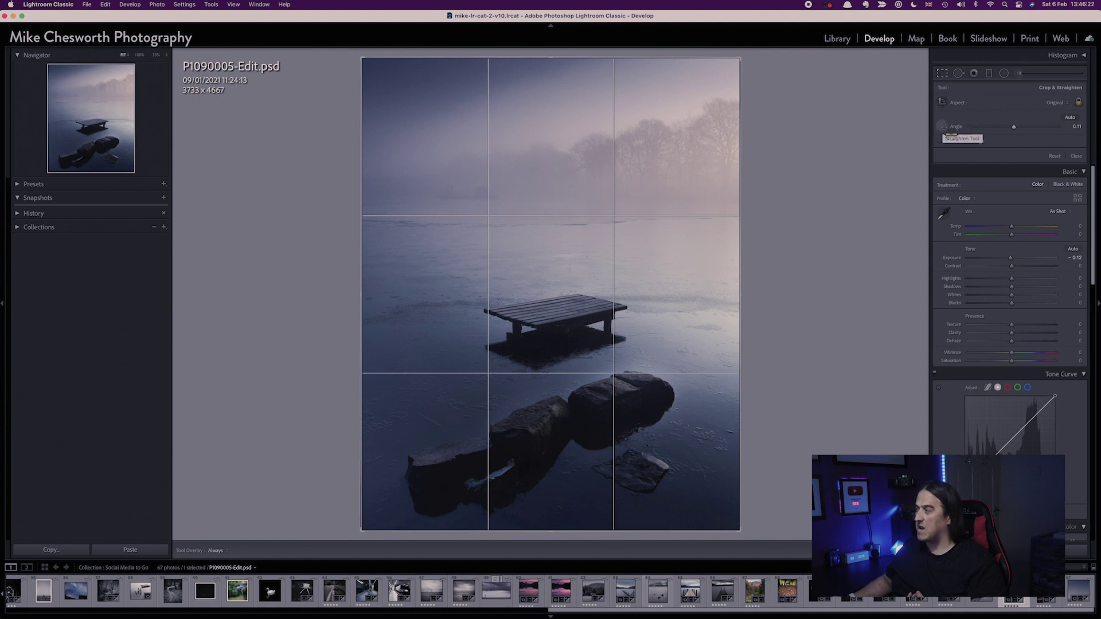
- Straighten the misty lake photo with the Straighten tool, using the far waterline as the horizontal reference
{"action": "left_click", "coordinate": [944, 128]}
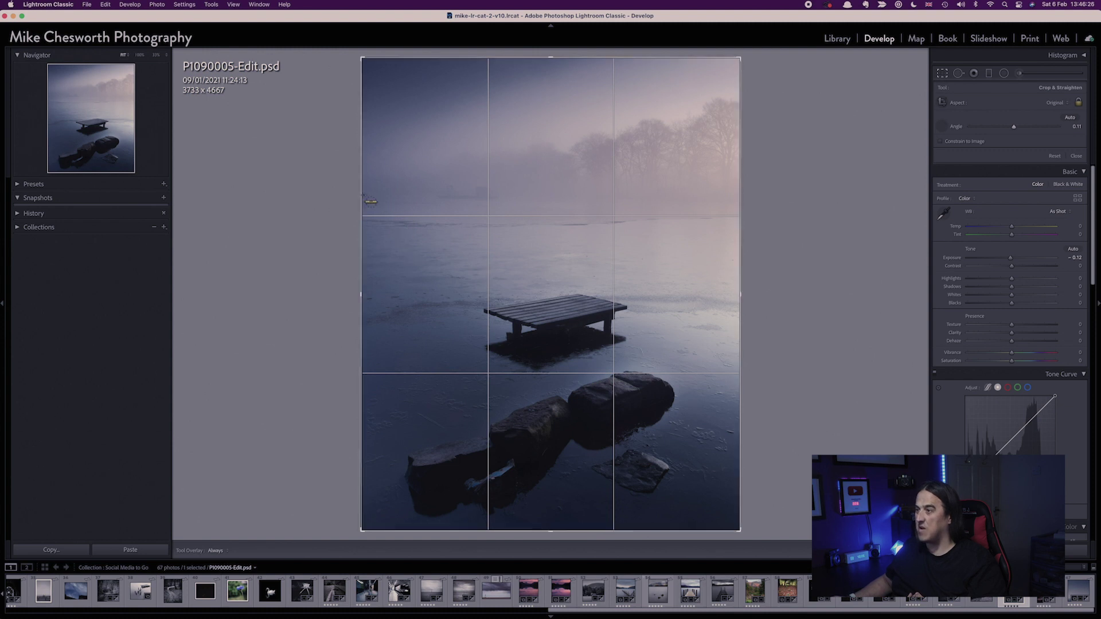
{"action": "left_click_drag", "start_coordinate": [431, 205], "coordinate": [729, 202]}
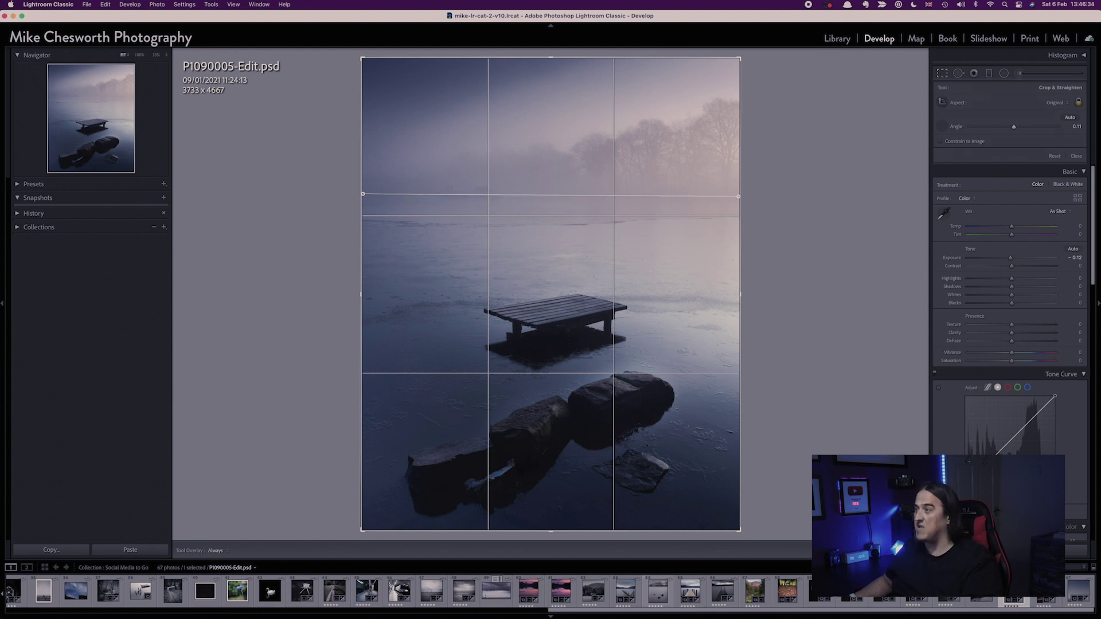
{"action": "left_click_drag", "start_coordinate": [739, 196], "coordinate": [739, 194]}
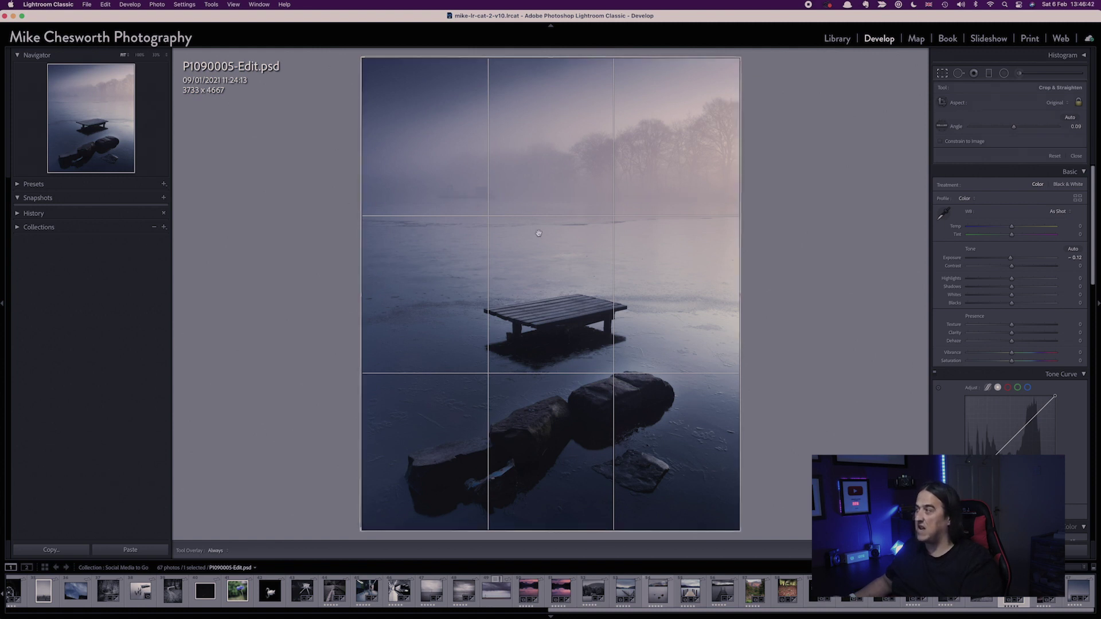
{"action": "left_click", "coordinate": [941, 127]}
{"action": "left_click_drag", "start_coordinate": [637, 215], "coordinate": [715, 200]}
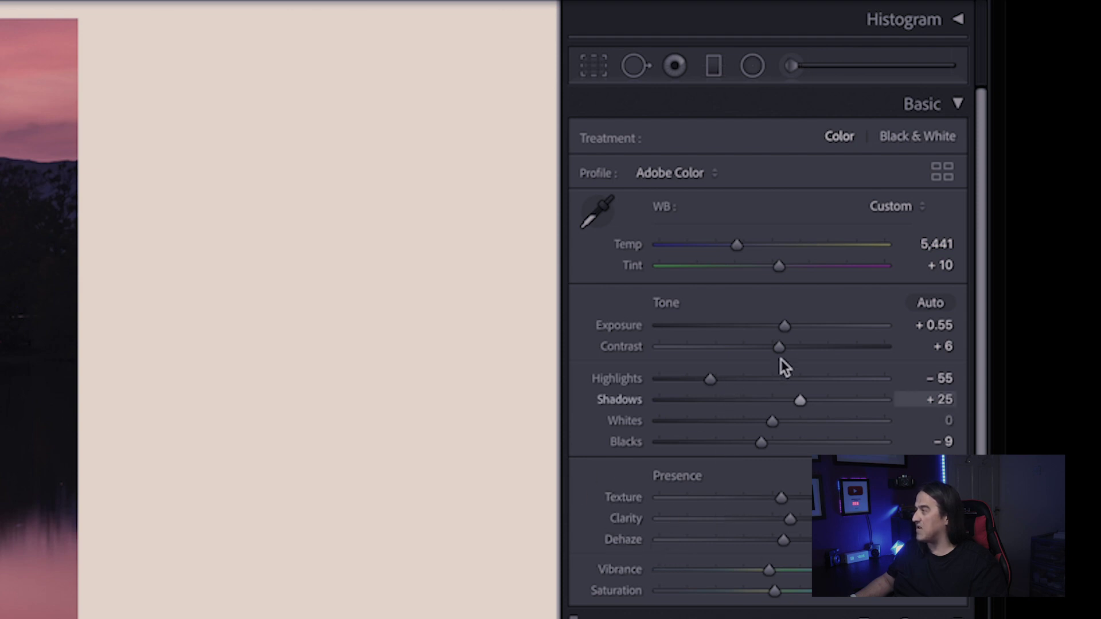
- Set Contrast to +5, try very bright and darker Exposure values, and reset Exposure to 0.00
{"action": "mouse_move", "coordinate": [781, 349]}
{"action": "left_mouse_down"}
{"action": "mouse_move", "coordinate": [771, 352]}
{"action": "mouse_move", "coordinate": [827, 366]}
{"action": "mouse_move", "coordinate": [765, 351]}
{"action": "mouse_move", "coordinate": [783, 358]}
{"action": "mouse_move", "coordinate": [783, 329]}
{"action": "mouse_move", "coordinate": [801, 337]}
{"action": "mouse_move", "coordinate": [788, 342]}
{"action": "left_mouse_up"}
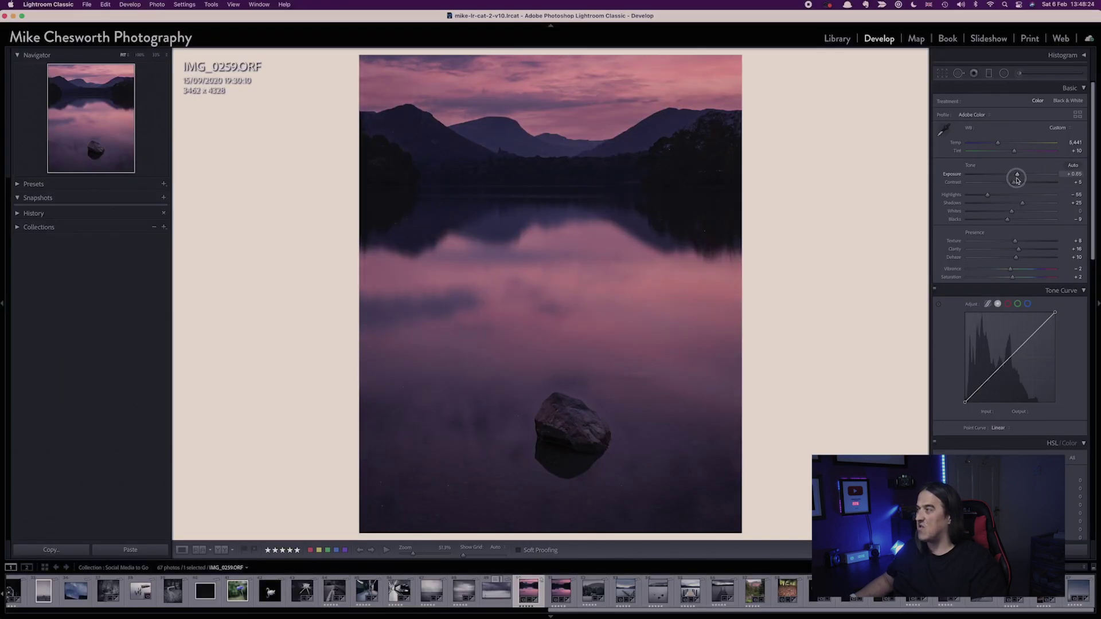
{"action": "left_click_drag", "start_coordinate": [1017, 180], "coordinate": [1039, 181]}
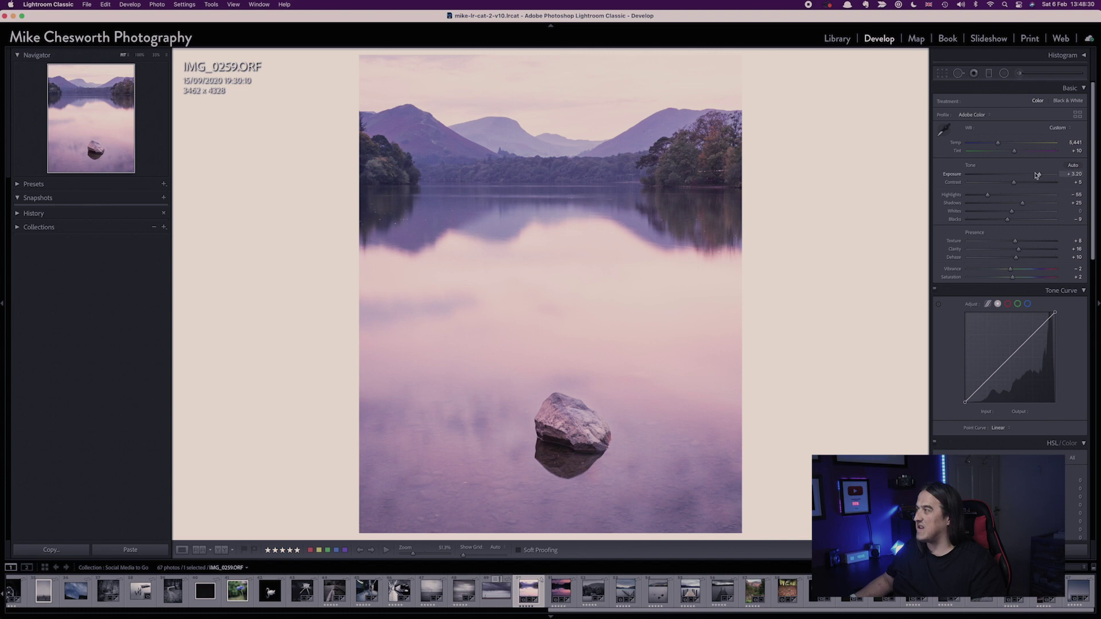
{"action": "left_click_drag", "start_coordinate": [1041, 177], "coordinate": [1011, 175]}
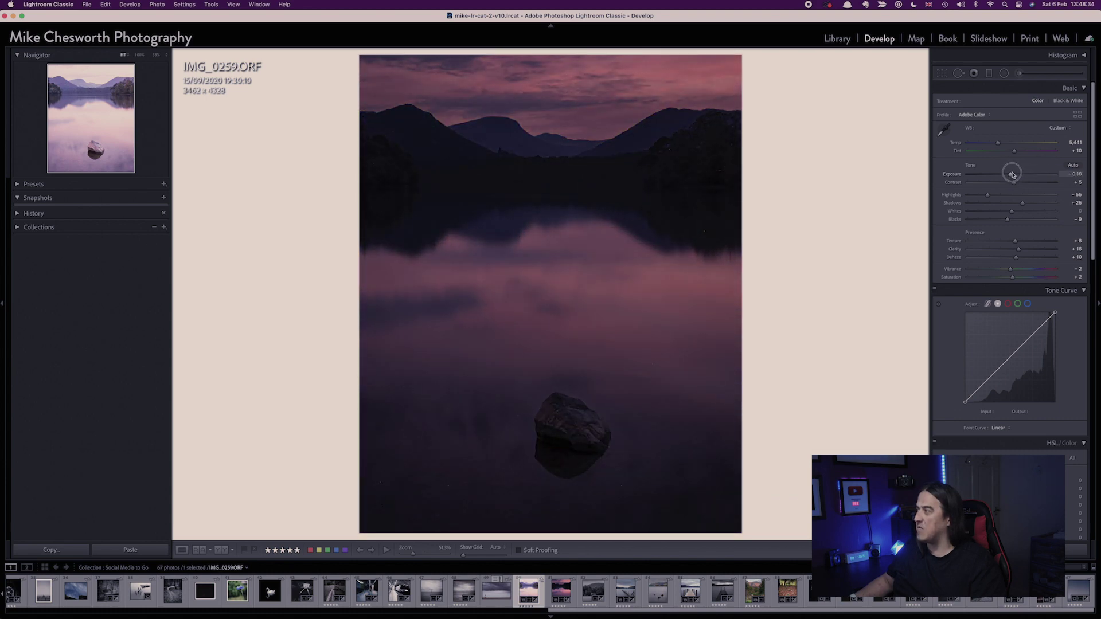
{"action": "left_click_drag", "start_coordinate": [1013, 175], "coordinate": [1041, 176]}
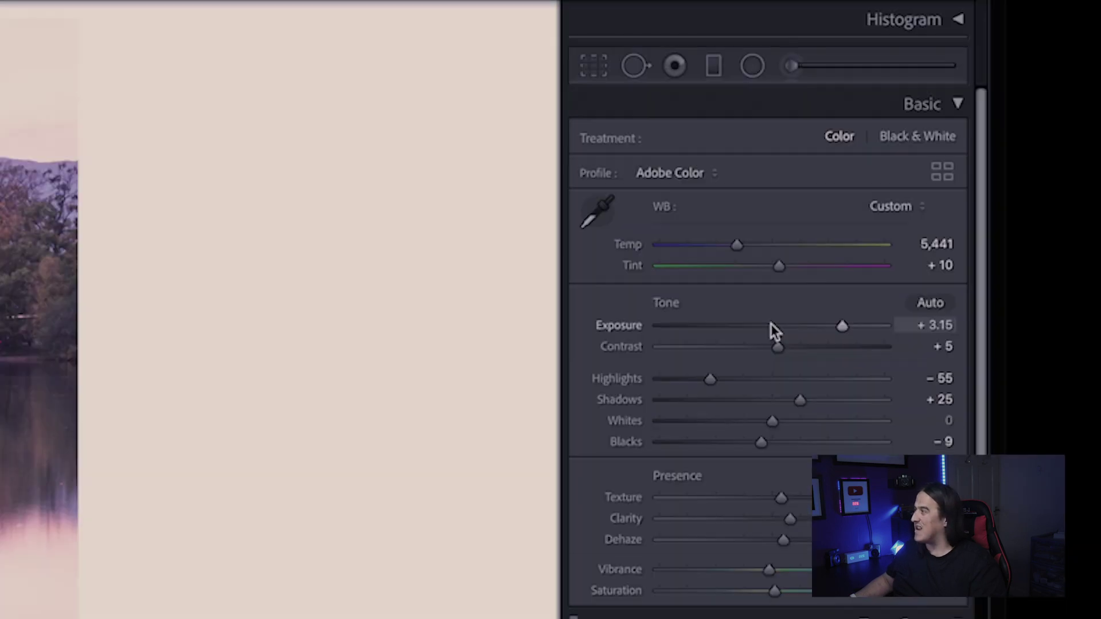
{"action": "double_click", "coordinate": [842, 327]}
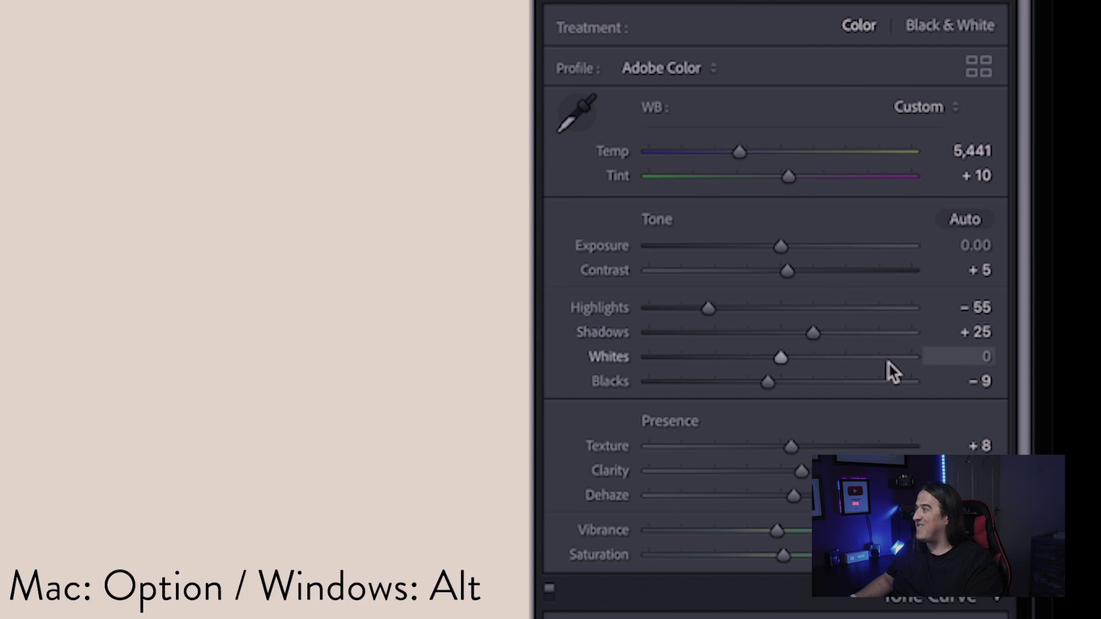
- Reset the whole Tone section of the pink sunset photo at once and undo that reset
{"action": "key", "text": "alt"}
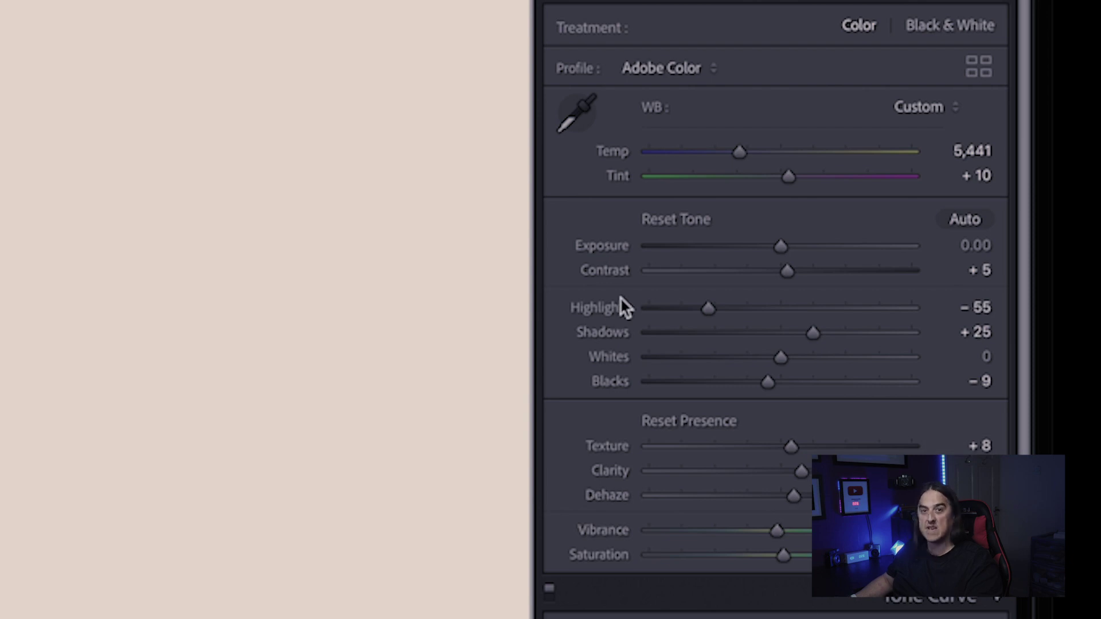
{"action": "left_click", "coordinate": [677, 222]}
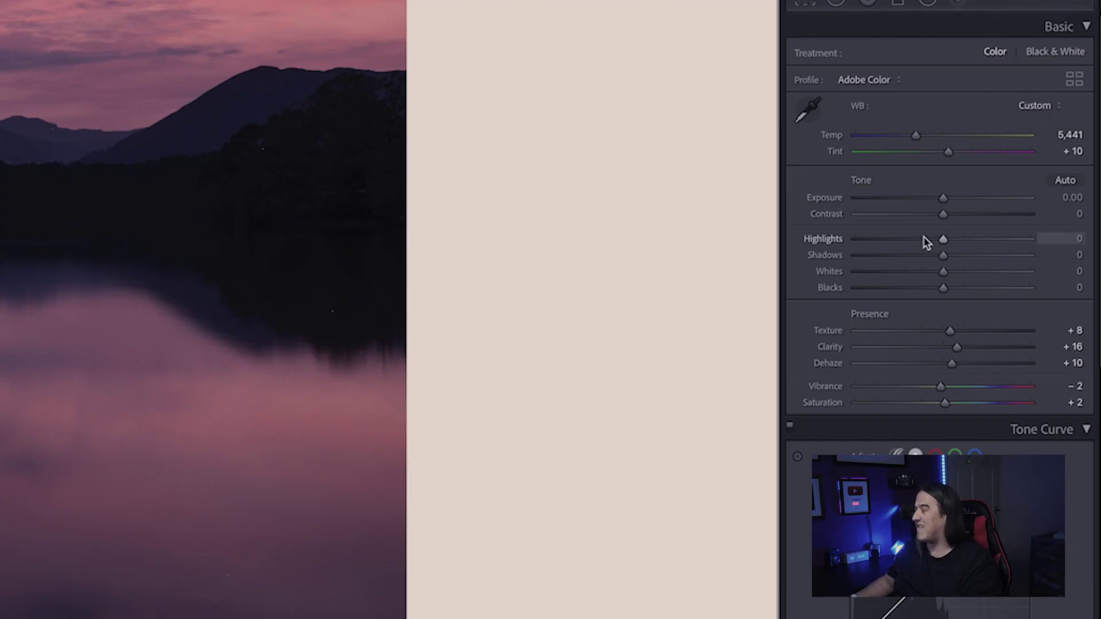
{"action": "key", "text": "ctrl+z"}
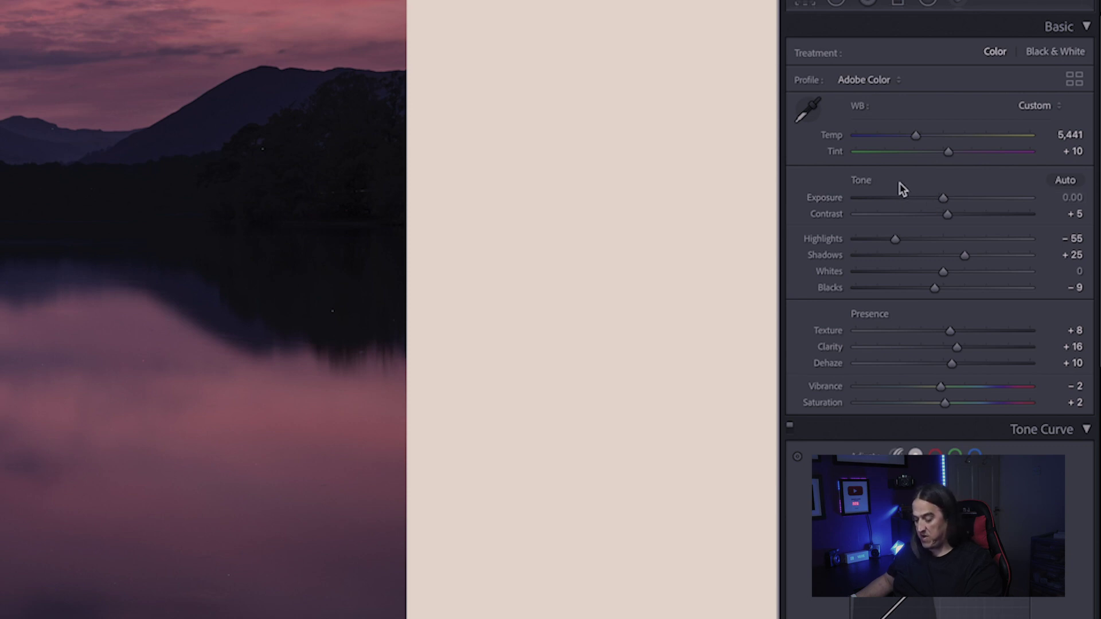
- Reset all Tone adjustments of the pink sunset photo to 0 in one go
{"action": "key", "text": "alt"}
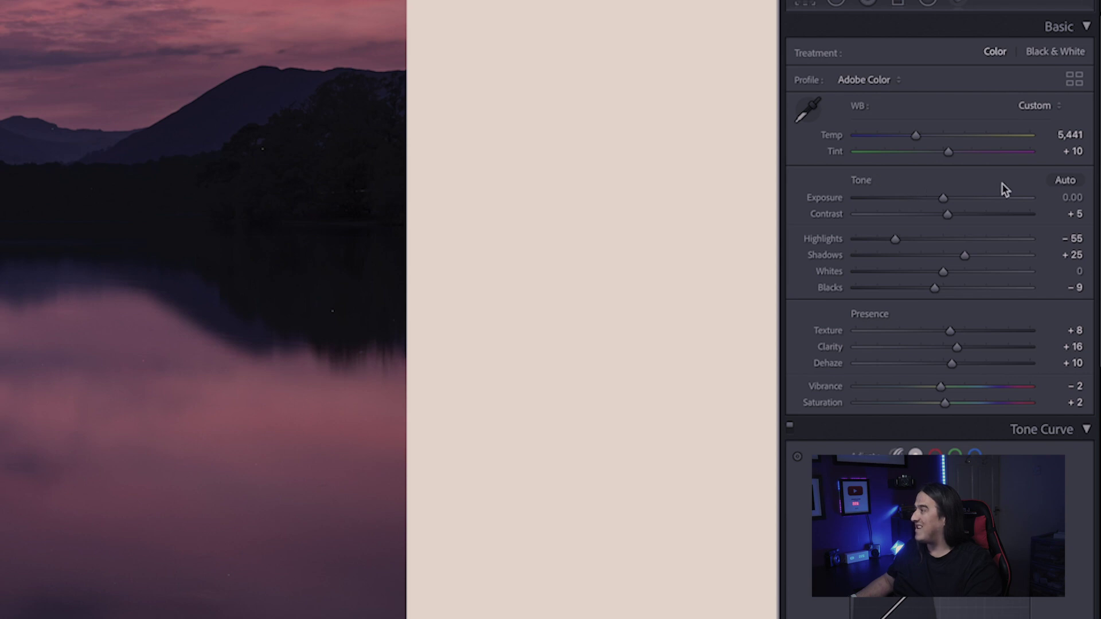
{"action": "key", "text": "alt"}
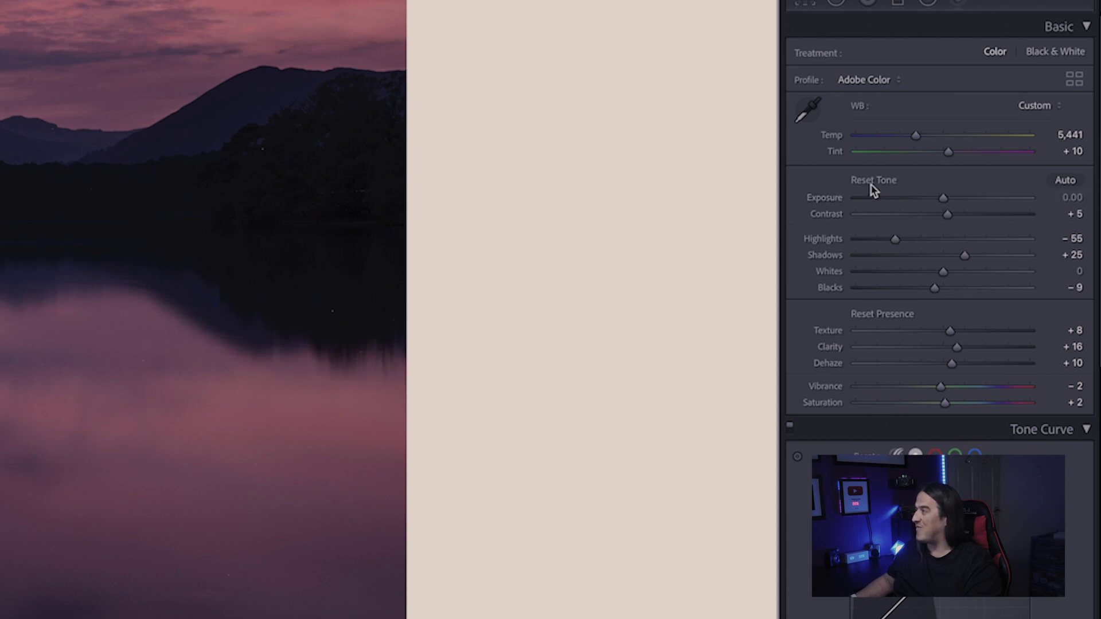
{"action": "left_click", "coordinate": [869, 181], "text": "alt"}
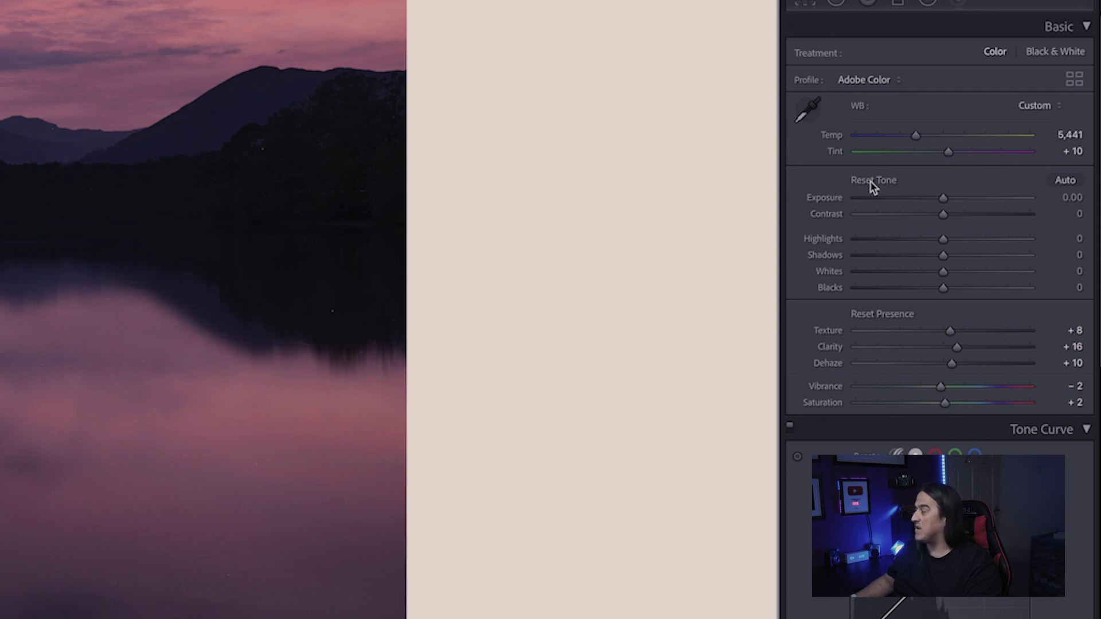
- Examine which other Develop sections offer a group reset, from Presence through HSL and Color Grading down to Detail
{"action": "key", "text": "alt"}
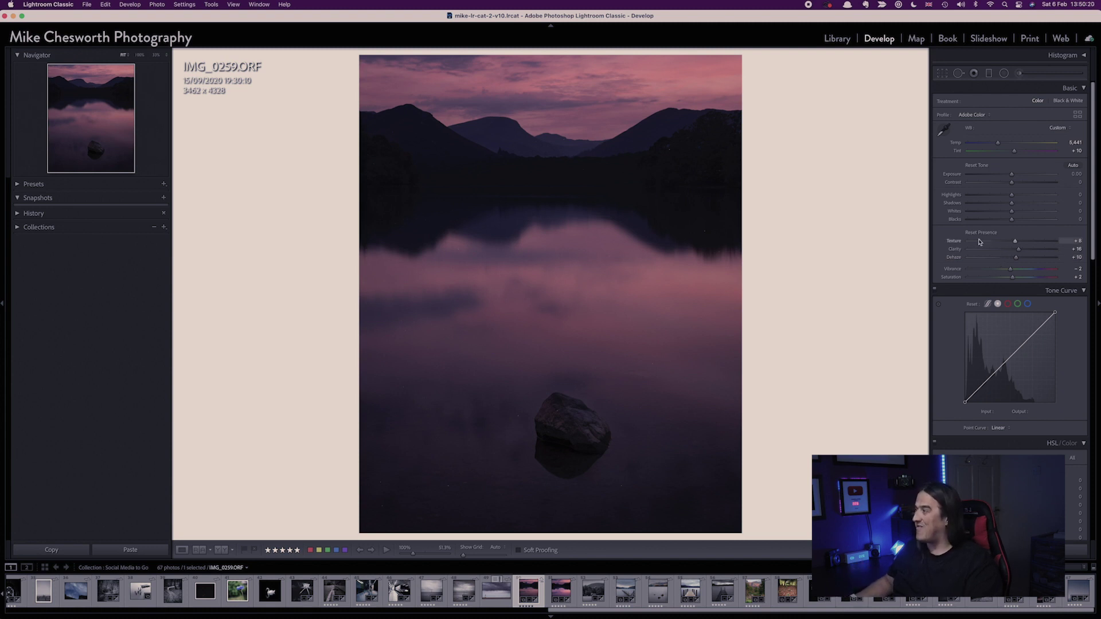
{"action": "scroll", "coordinate": [982, 436], "scroll_direction": "down", "scroll_amount": 5}
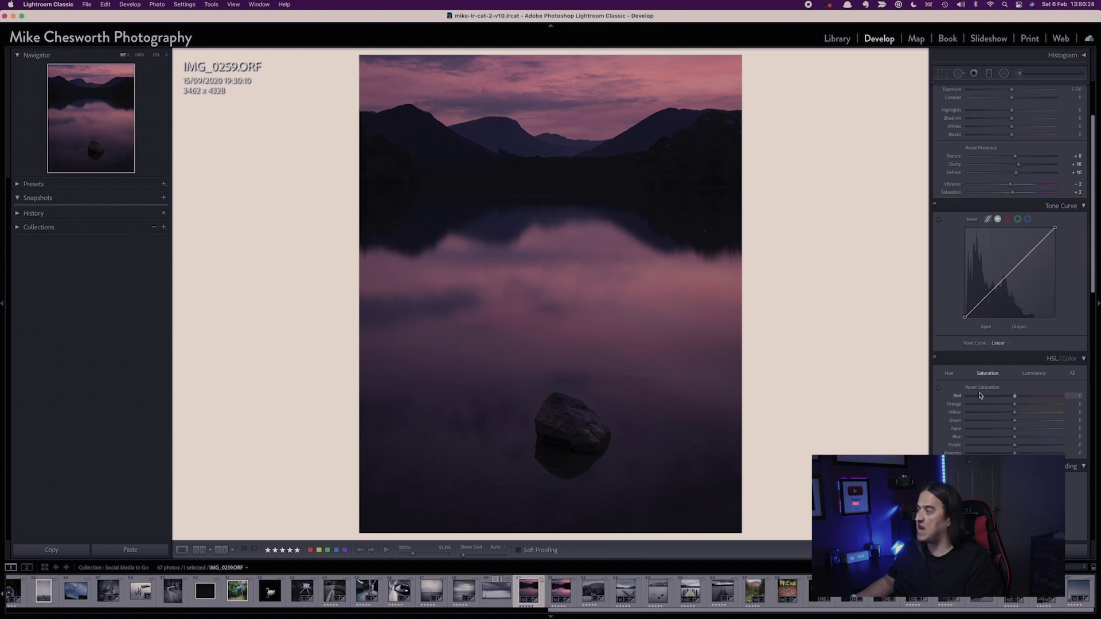
{"action": "scroll", "coordinate": [987, 442], "scroll_direction": "down", "scroll_amount": 6}
{"action": "scroll", "coordinate": [984, 452], "scroll_direction": "down", "scroll_amount": 10}
{"action": "key", "text": "alt"}
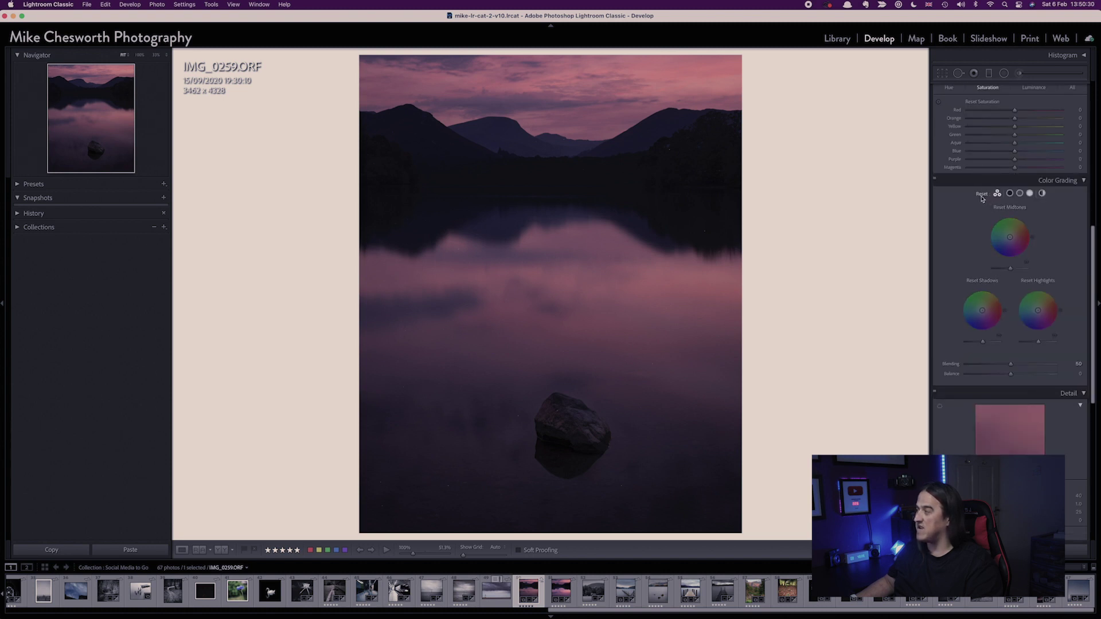
{"action": "scroll", "coordinate": [978, 373], "scroll_direction": "down", "scroll_amount": 5}
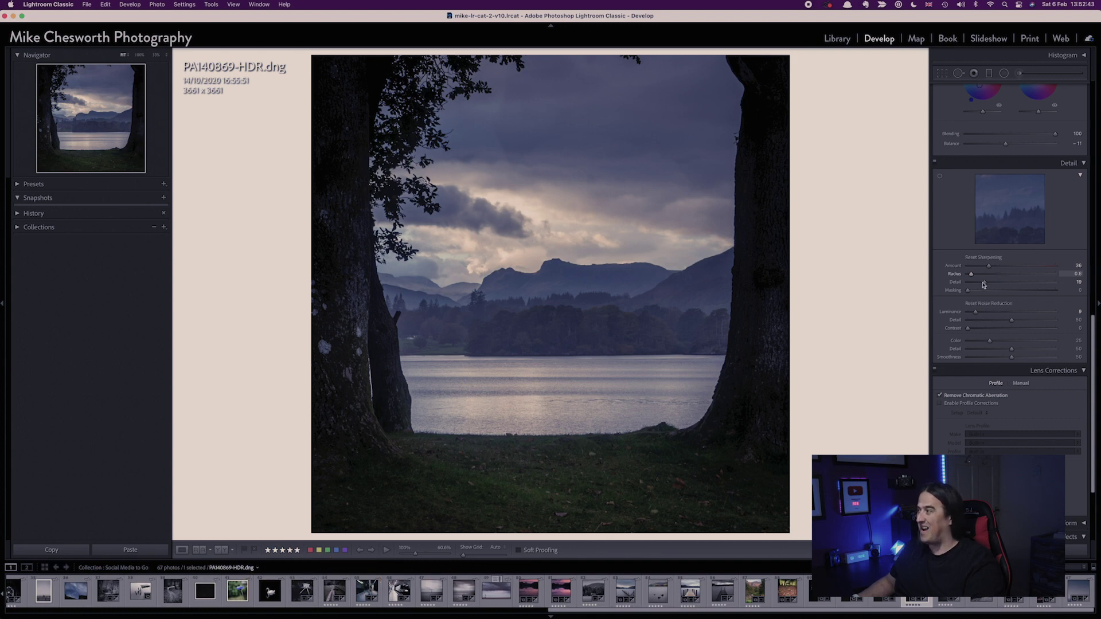
- Set the sharpening Masking of the framed lake photo to 20 using the edge-mask preview, and adjust Radius using its grey preview
{"action": "left_click_drag", "start_coordinate": [970, 295], "coordinate": [979, 293]}
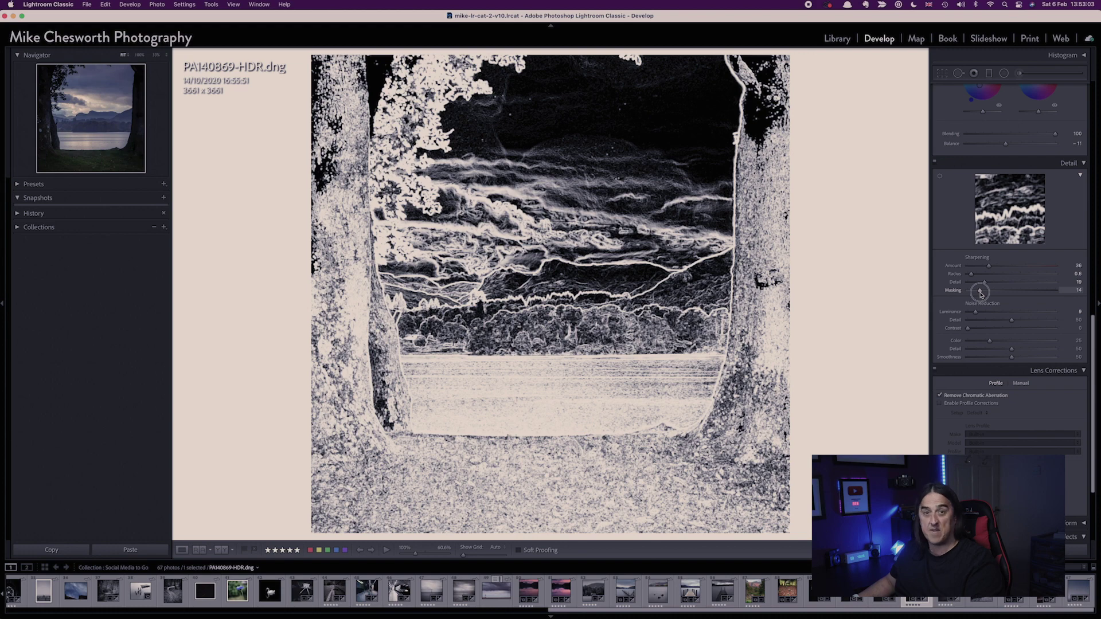
{"action": "left_click_drag", "start_coordinate": [982, 294], "coordinate": [988, 293]}
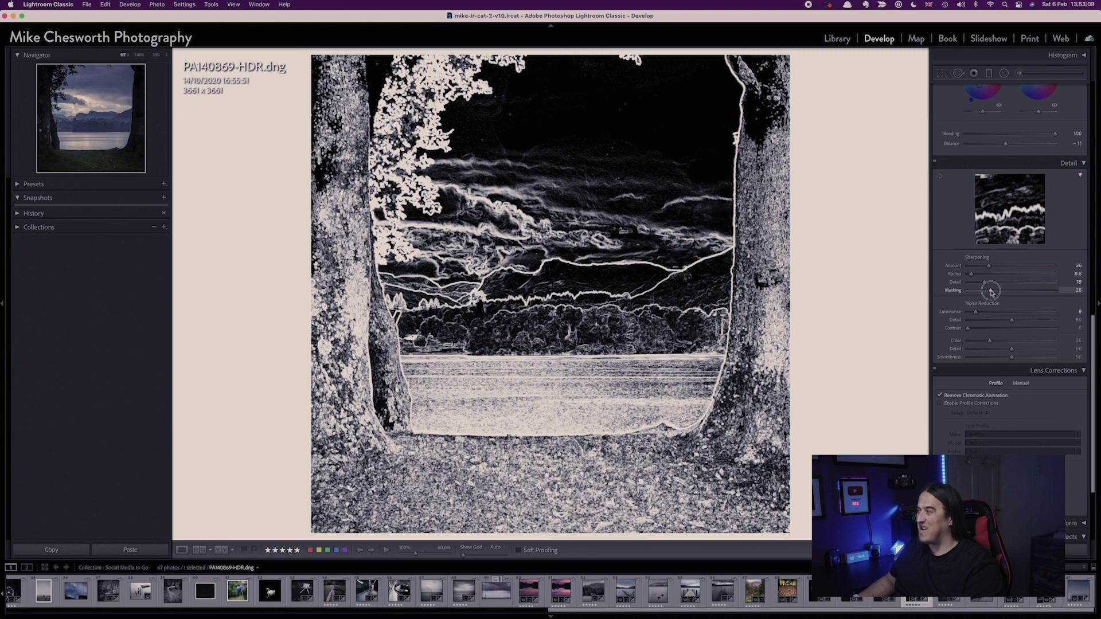
{"action": "left_click_drag", "start_coordinate": [992, 293], "coordinate": [967, 293]}
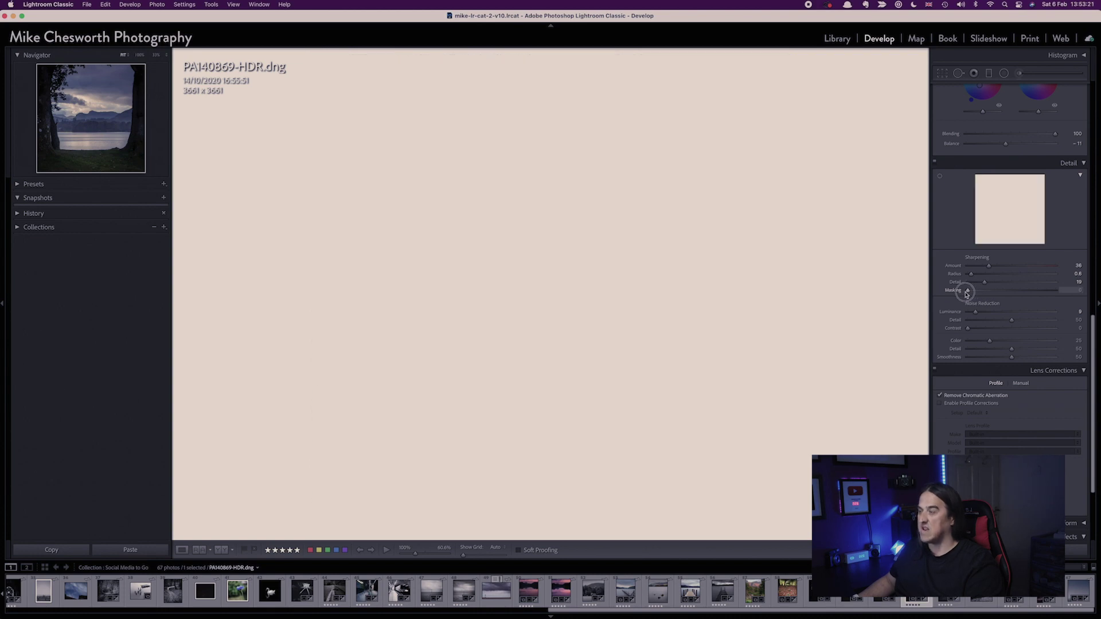
{"action": "left_click_drag", "start_coordinate": [968, 293], "coordinate": [975, 295]}
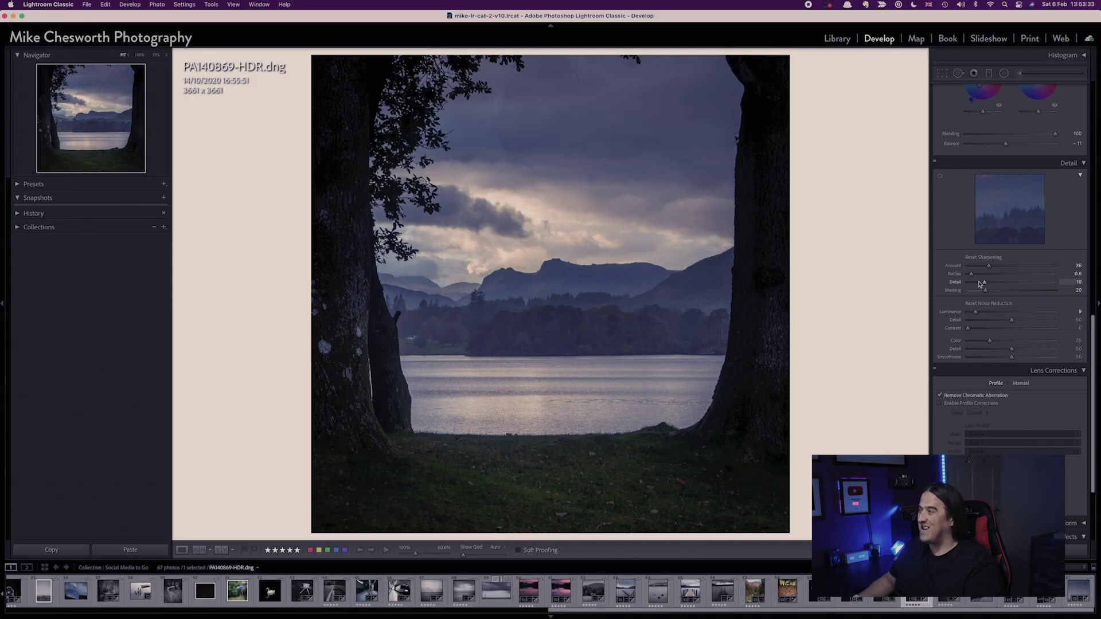
{"action": "left_click", "coordinate": [972, 276], "text": "alt"}
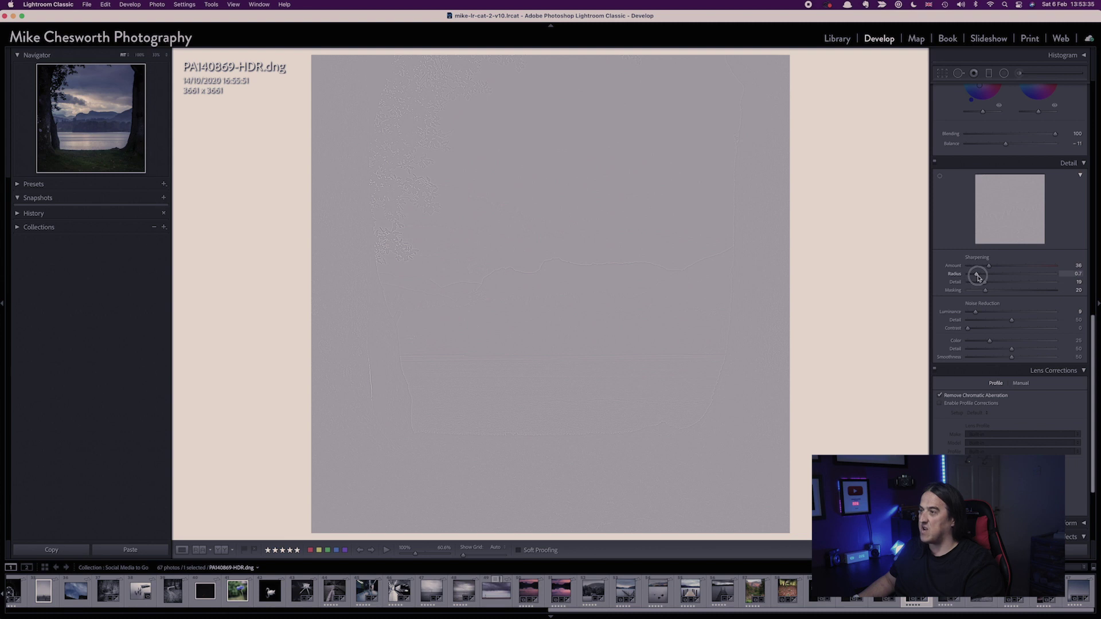
{"action": "left_click_drag", "start_coordinate": [985, 278], "coordinate": [992, 294]}
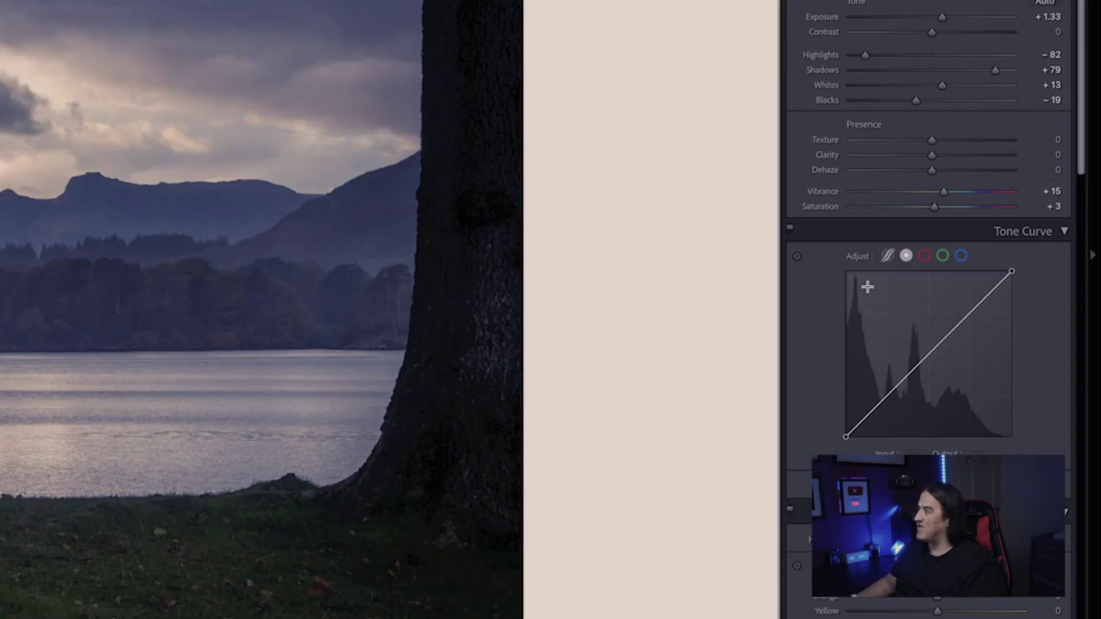
- Switch the Color Grading adjustments off, on and off again to compare the framed lake photo with and without them
{"action": "scroll", "coordinate": [867, 286], "scroll_direction": "down", "scroll_amount": 5}
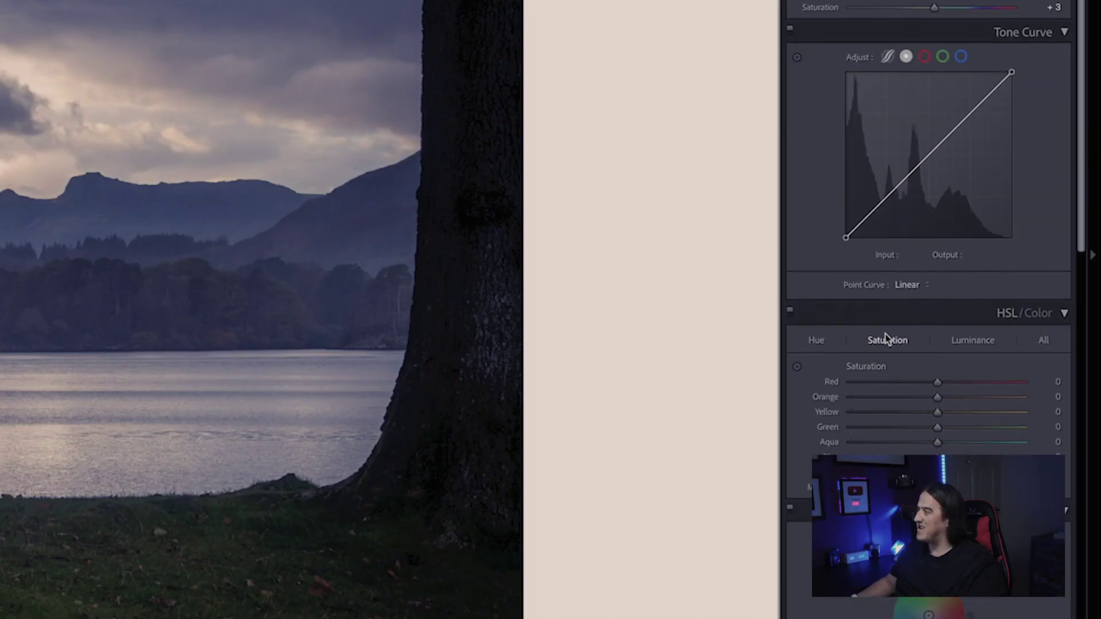
{"action": "scroll", "coordinate": [821, 46], "scroll_direction": "up", "scroll_amount": 5}
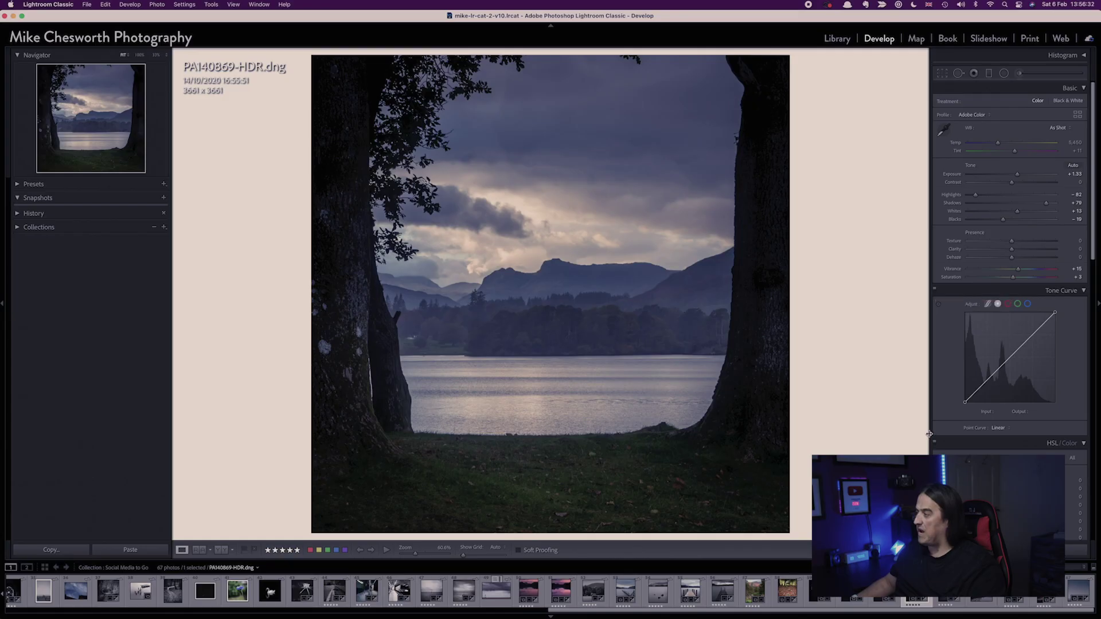
{"action": "scroll", "coordinate": [811, 534], "scroll_direction": "down", "scroll_amount": 5}
{"action": "scroll", "coordinate": [946, 440], "scroll_direction": "up", "scroll_amount": 2}
{"action": "scroll", "coordinate": [958, 413], "scroll_direction": "down", "scroll_amount": 4}
{"action": "mouse_move", "coordinate": [978, 436]}
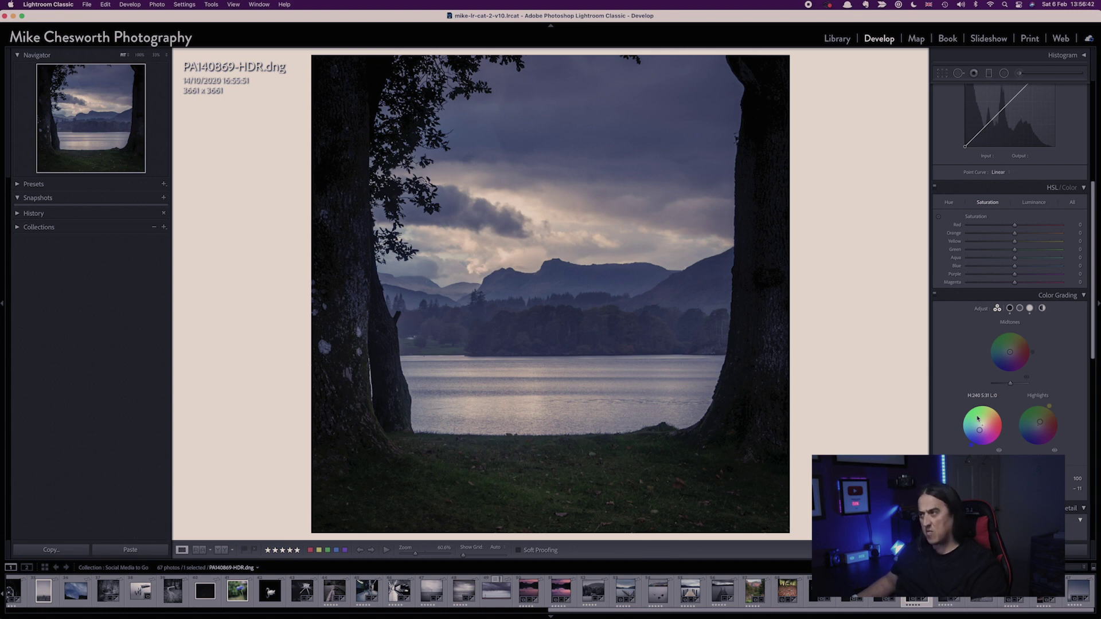
{"action": "scroll", "coordinate": [969, 425], "scroll_direction": "down", "scroll_amount": 1}
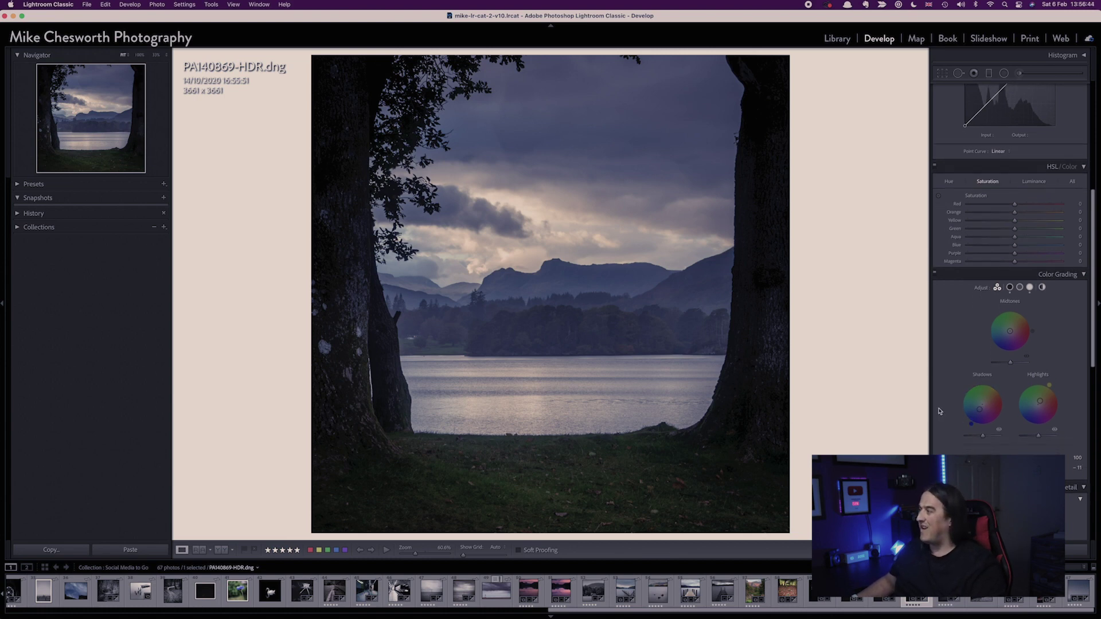
{"action": "left_click", "coordinate": [935, 275]}
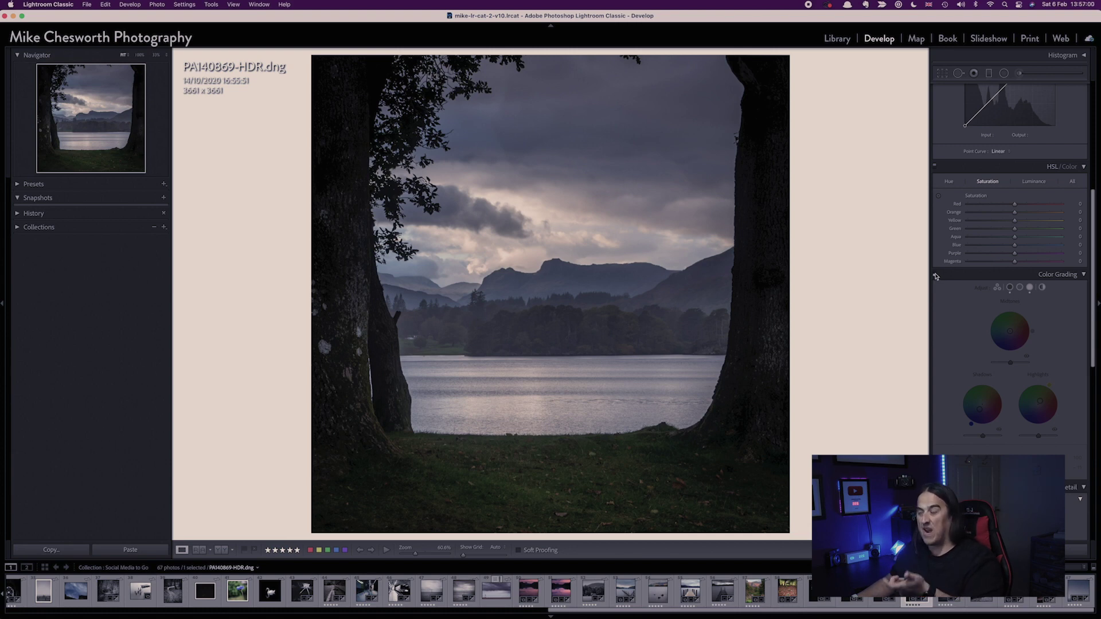
{"action": "left_click", "coordinate": [936, 276]}
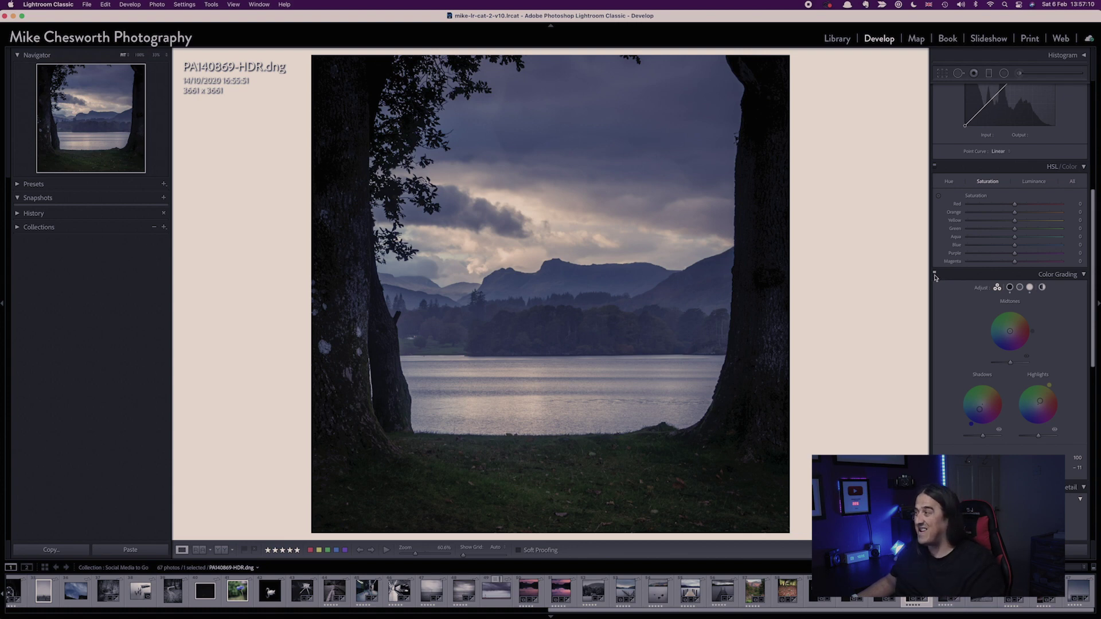
{"action": "left_click", "coordinate": [934, 275]}
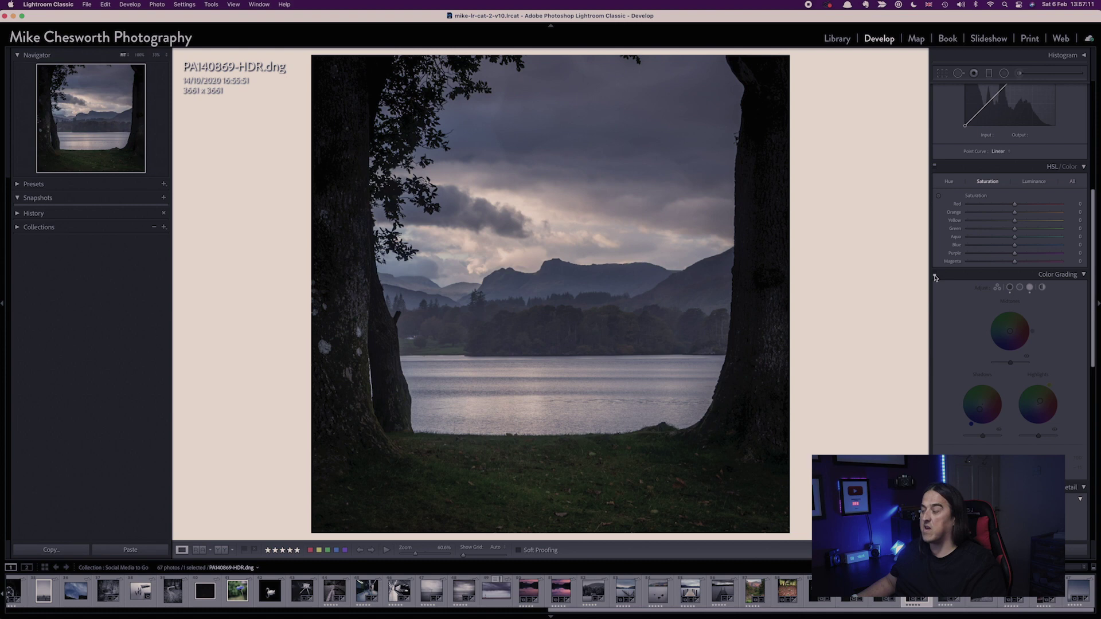
- Toggle the Color Grading adjustments on, off and on again to compare the framed lake photo, leaving them enabled
{"action": "left_click", "coordinate": [936, 277]}
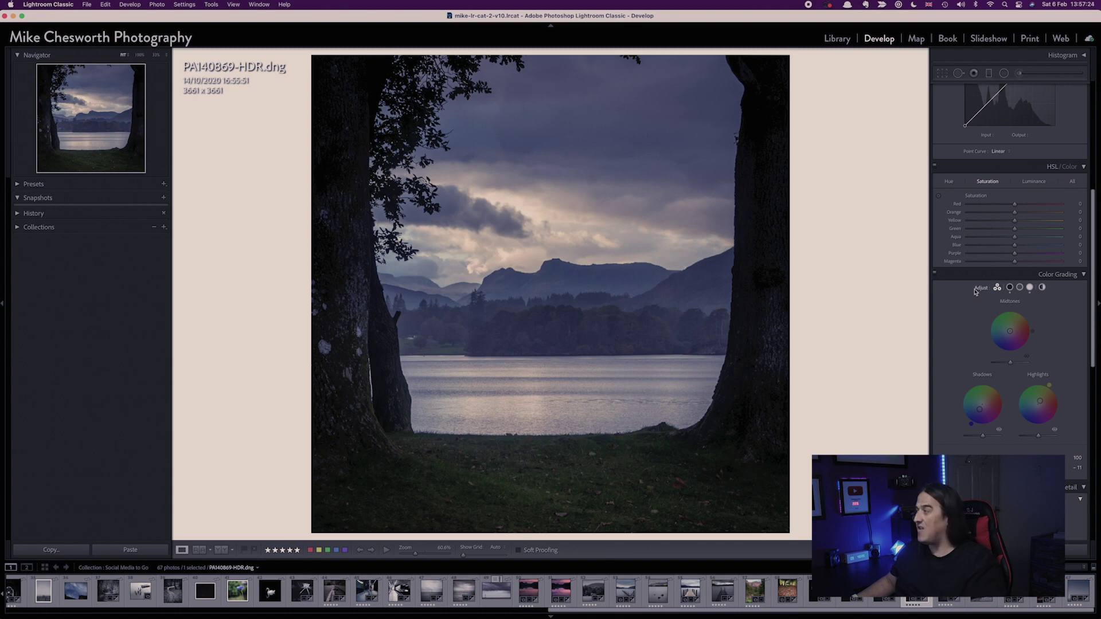
{"action": "left_click", "coordinate": [935, 277]}
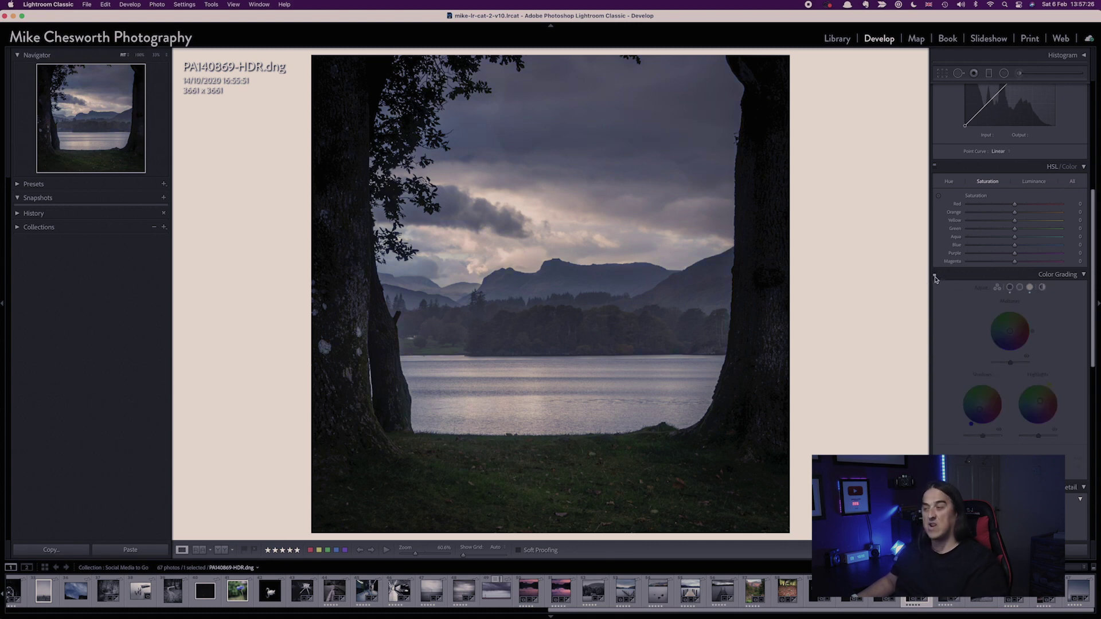
{"action": "left_click", "coordinate": [935, 277]}
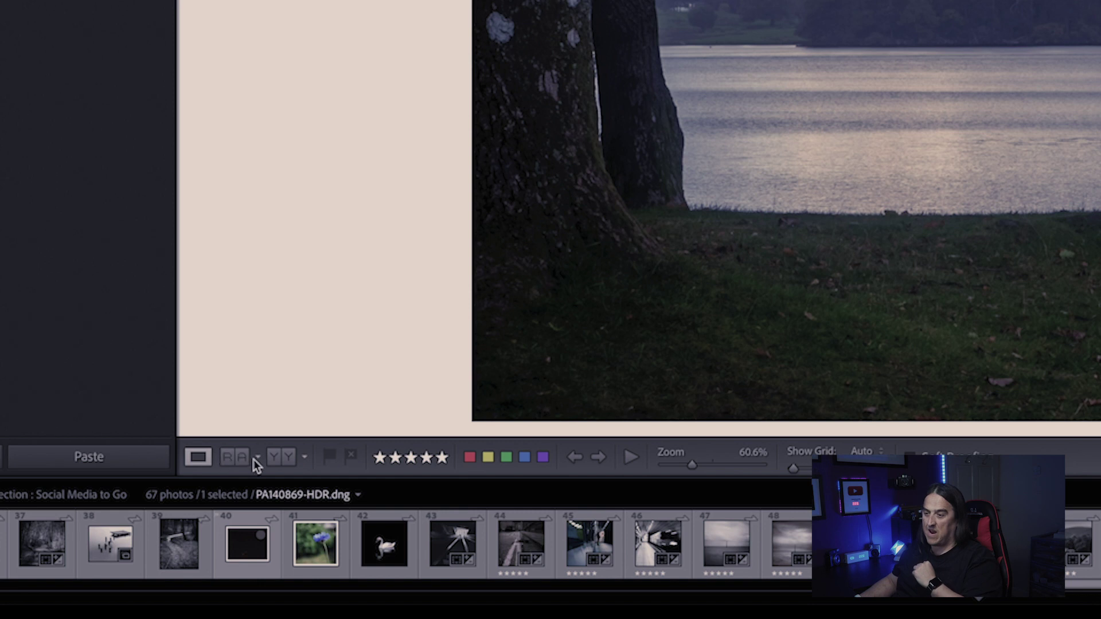
- Compare the framed lake photo's original and edited versions in the Before/After Left/Right view and the Left/Right Split view
{"action": "left_click", "coordinate": [305, 462]}
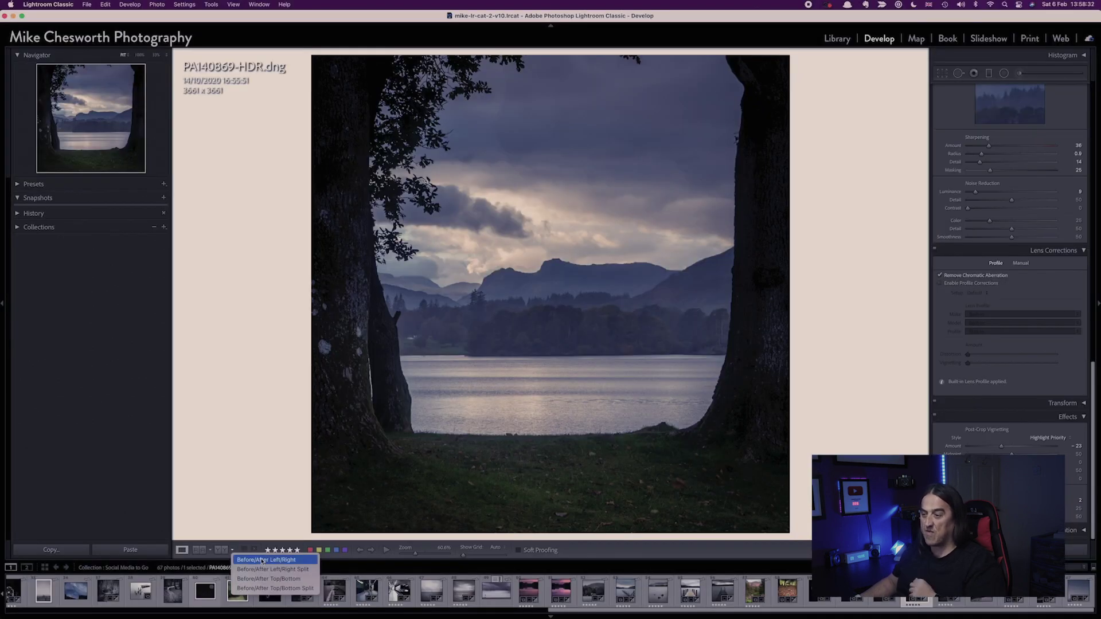
{"action": "left_click", "coordinate": [262, 560]}
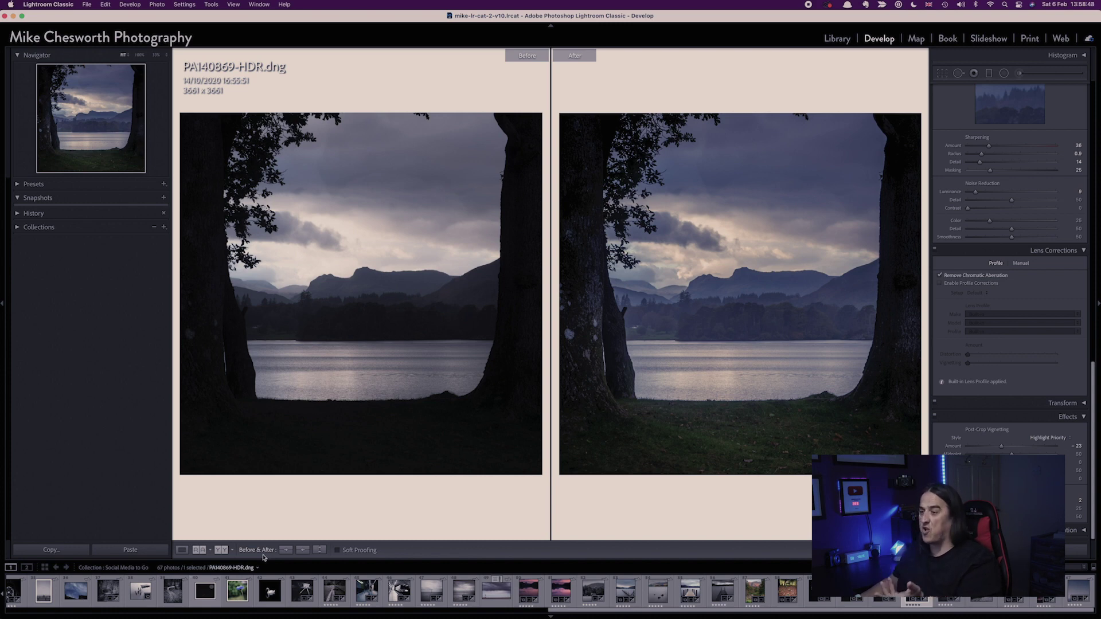
{"action": "left_click", "coordinate": [232, 552]}
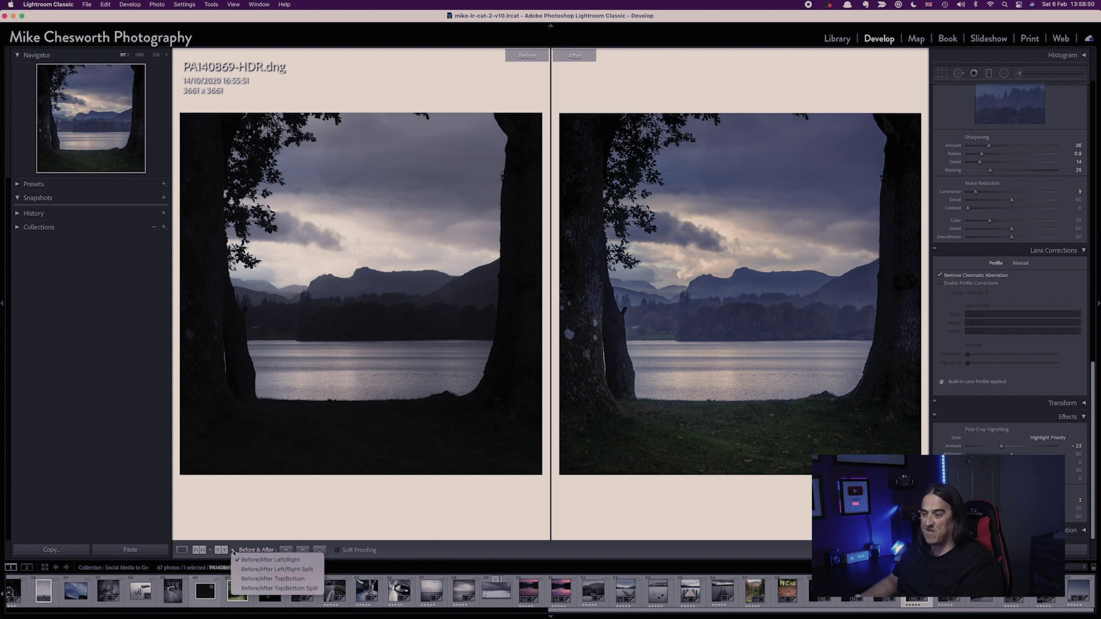
{"action": "left_click", "coordinate": [258, 571]}
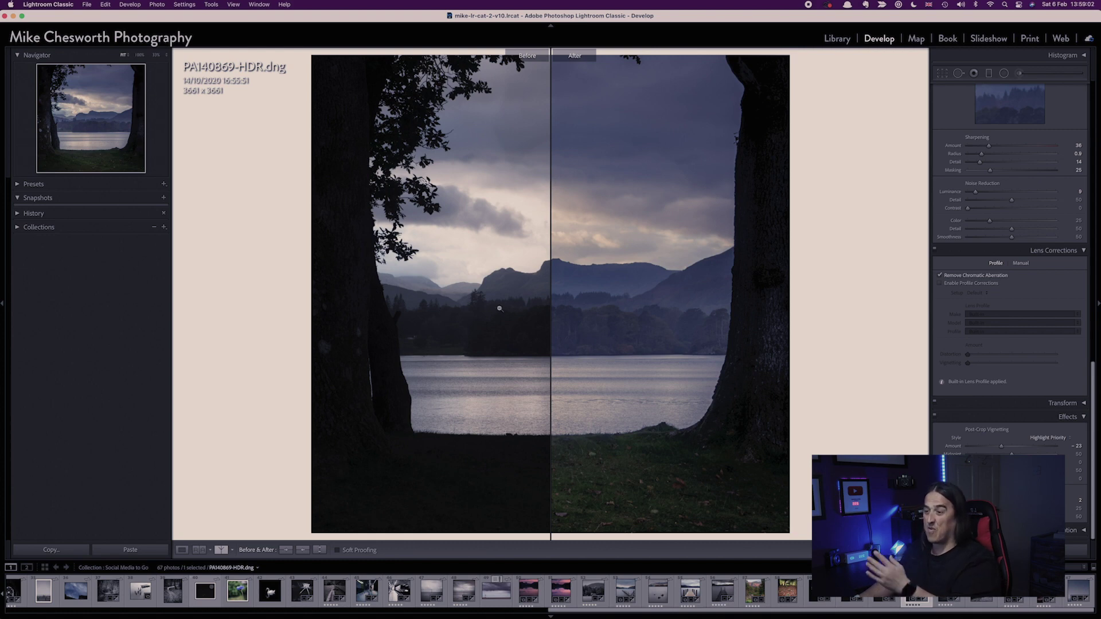
- Compare the lake photo in the Before/After Top/Bottom and Top/Bottom Split views, and return to the single-photo view
{"action": "left_click", "coordinate": [233, 551]}
{"action": "left_click", "coordinate": [243, 581]}
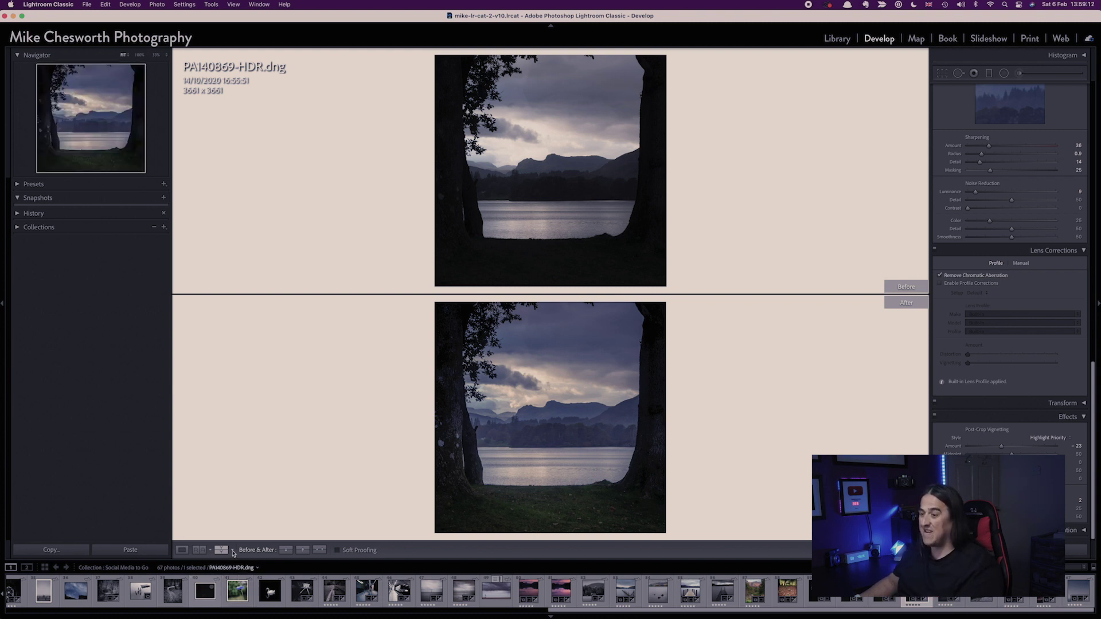
{"action": "left_click", "coordinate": [233, 551]}
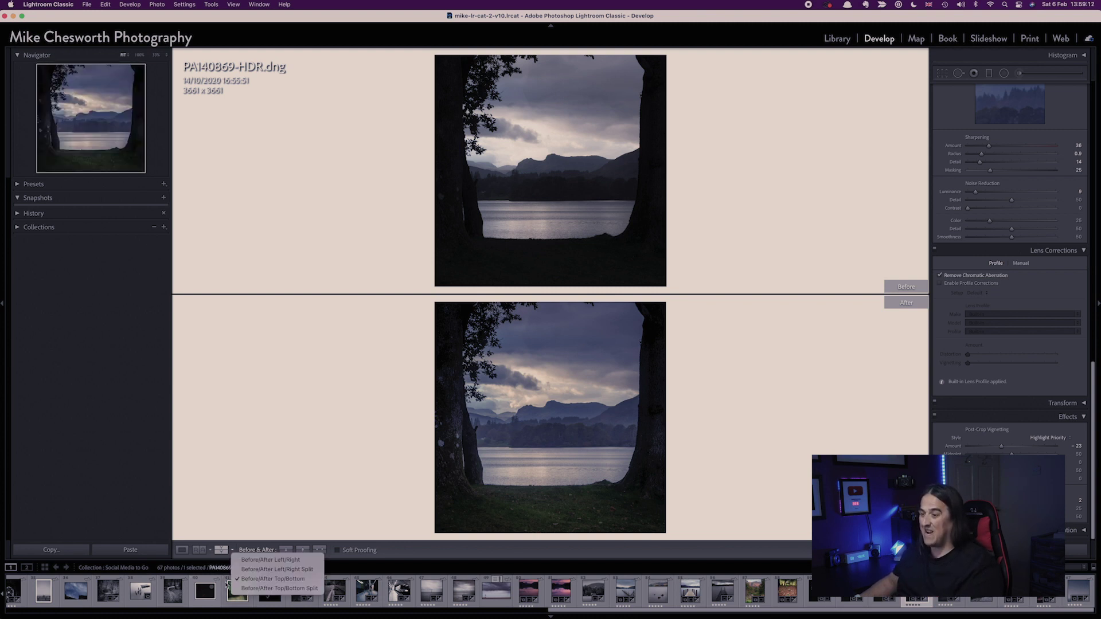
{"action": "left_click", "coordinate": [261, 588]}
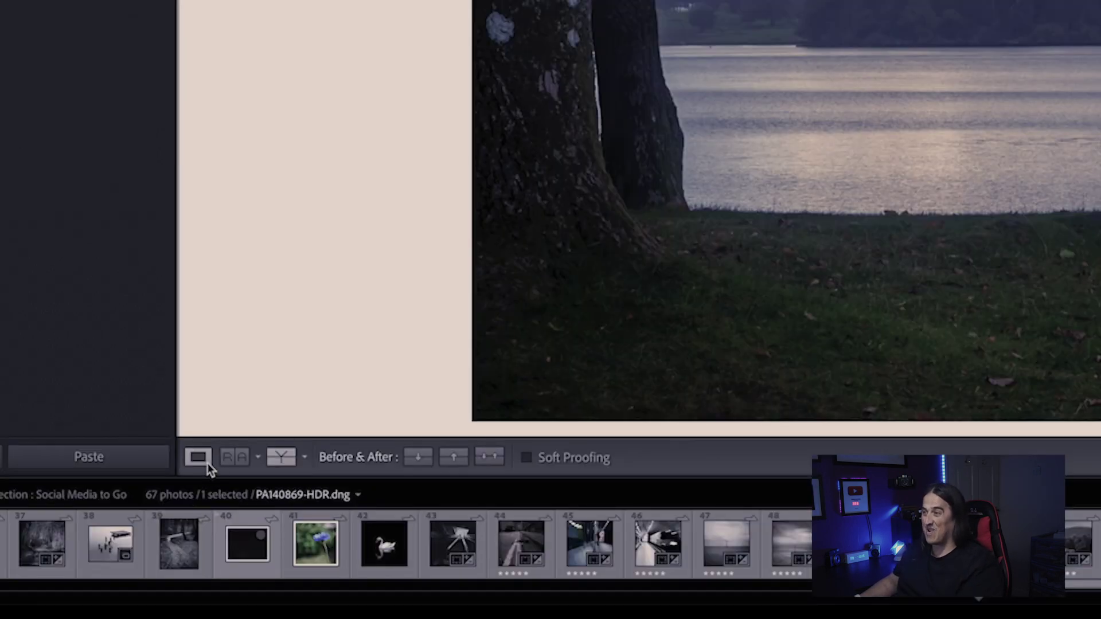
{"action": "left_click", "coordinate": [182, 550]}
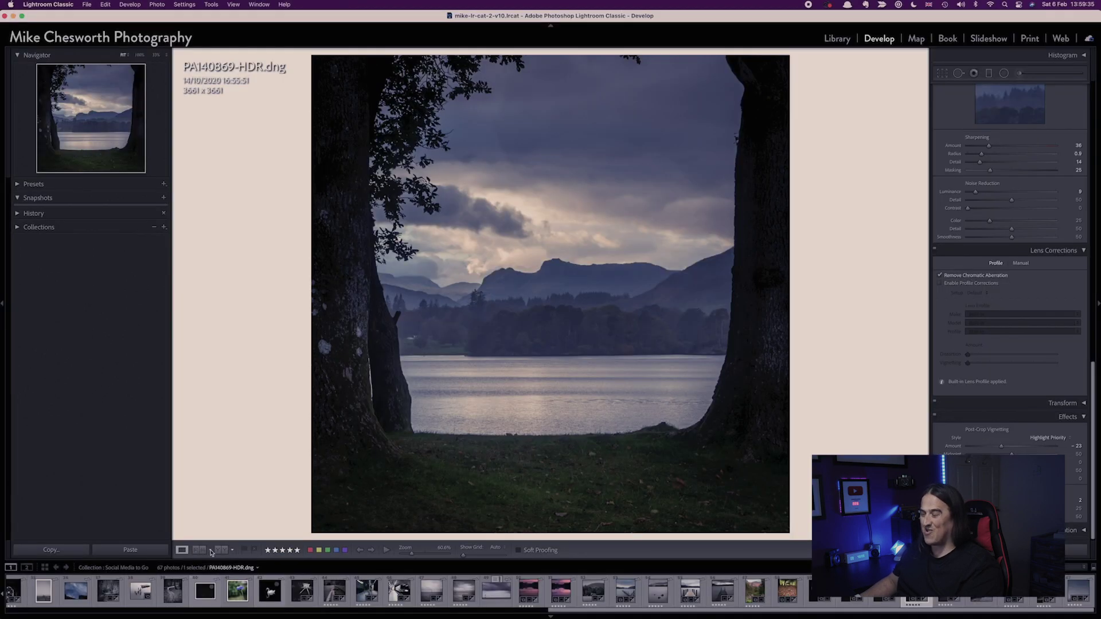
- Open the left/right Reference View and set the driftwood branch photo PA140885.ORF as the reference beside the lake photo
{"action": "left_click", "coordinate": [211, 552]}
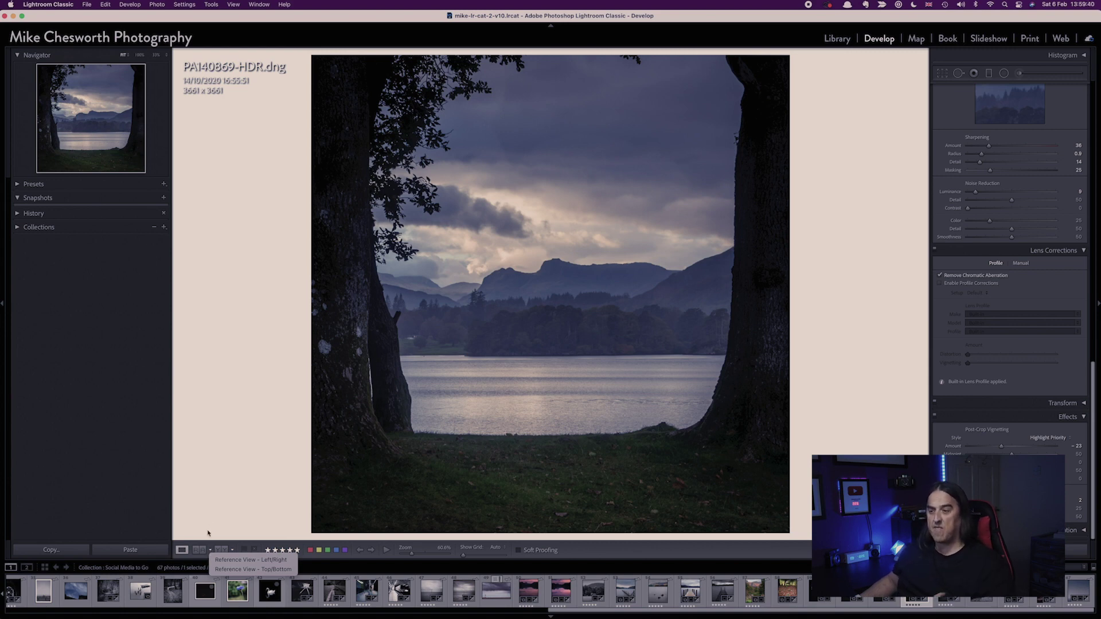
{"action": "left_click", "coordinate": [236, 560]}
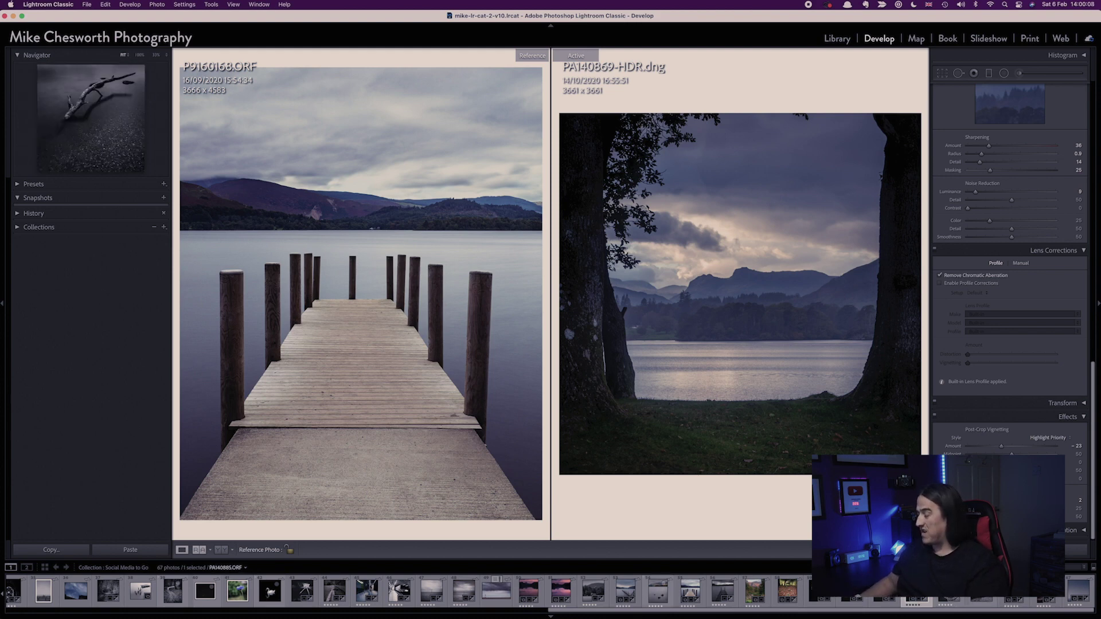
{"action": "left_click_drag", "start_coordinate": [900, 603], "coordinate": [374, 311]}
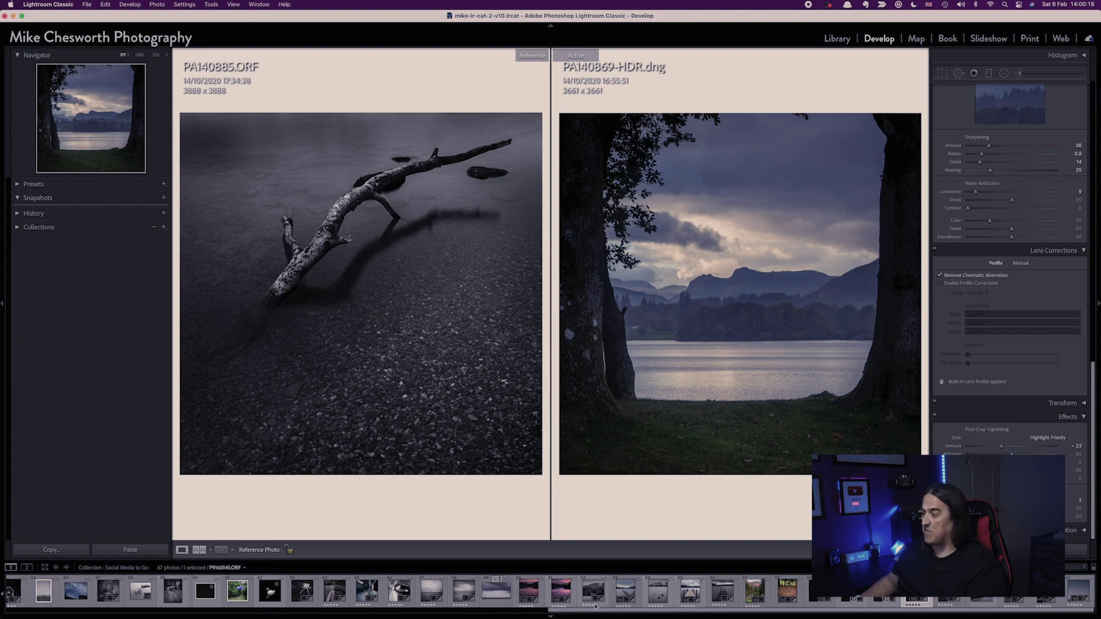
- Replace the reference with the wooden jetty photo P9160168.ORF and try to place another filmstrip photo on the Active side
{"action": "left_click_drag", "start_coordinate": [692, 594], "coordinate": [417, 356]}
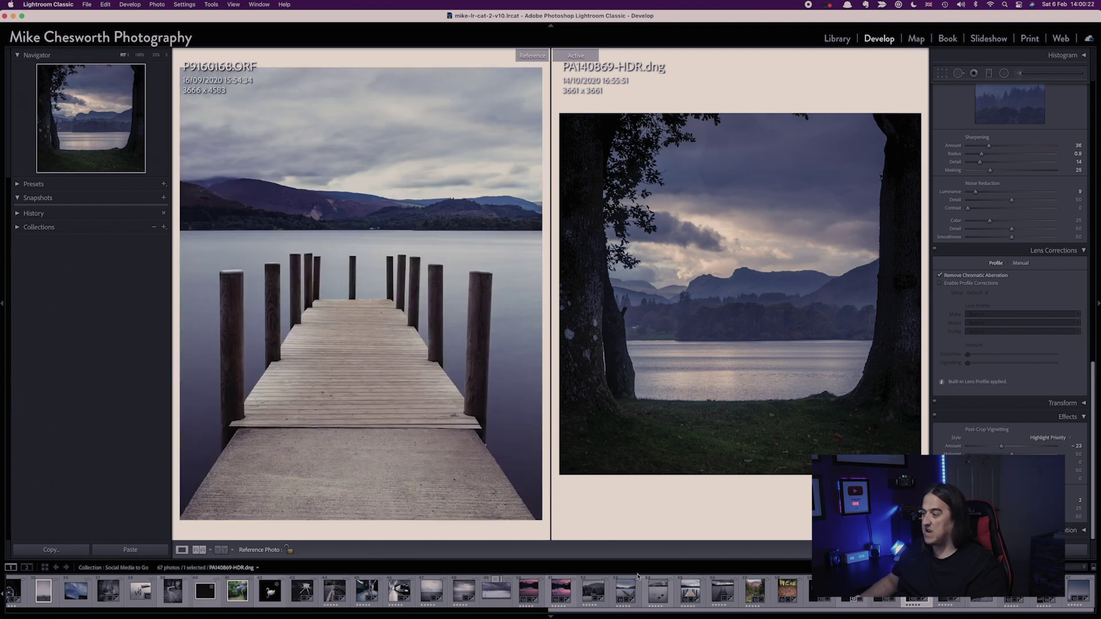
{"action": "left_click_drag", "start_coordinate": [679, 591], "coordinate": [711, 390]}
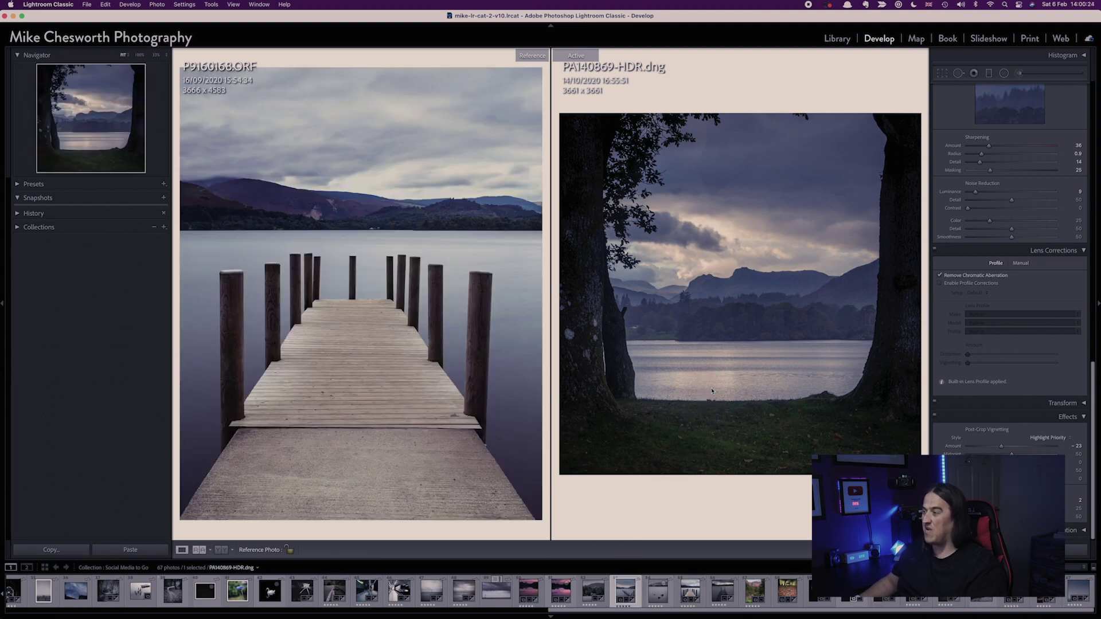